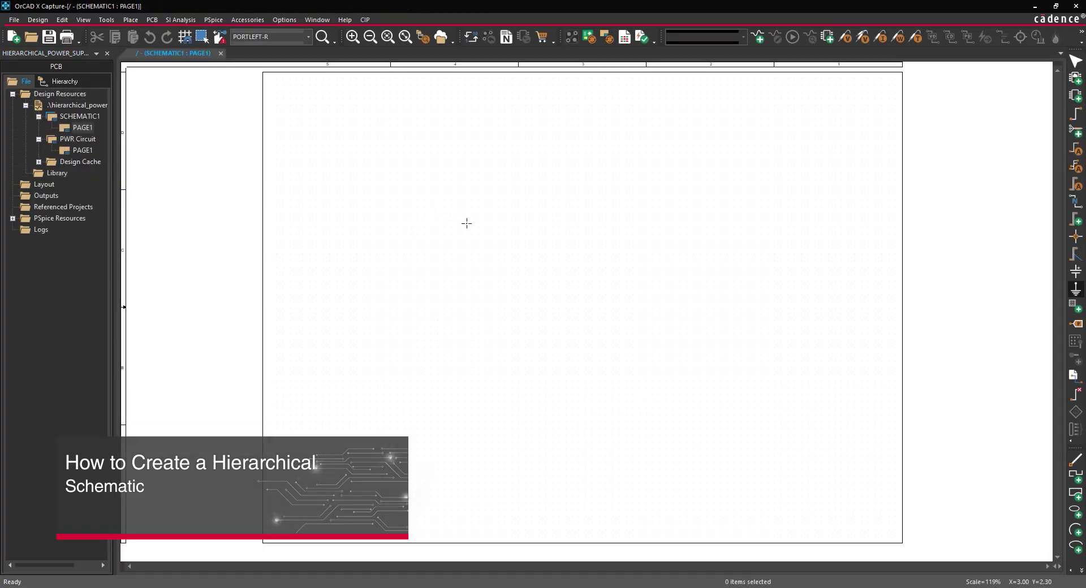
Step: Draw the PWR hierarchical block and move its +VIN and +6V pins lower on the block
{"action": "left_click_drag", "start_coordinate": [465, 225], "coordinate": [545, 280]}
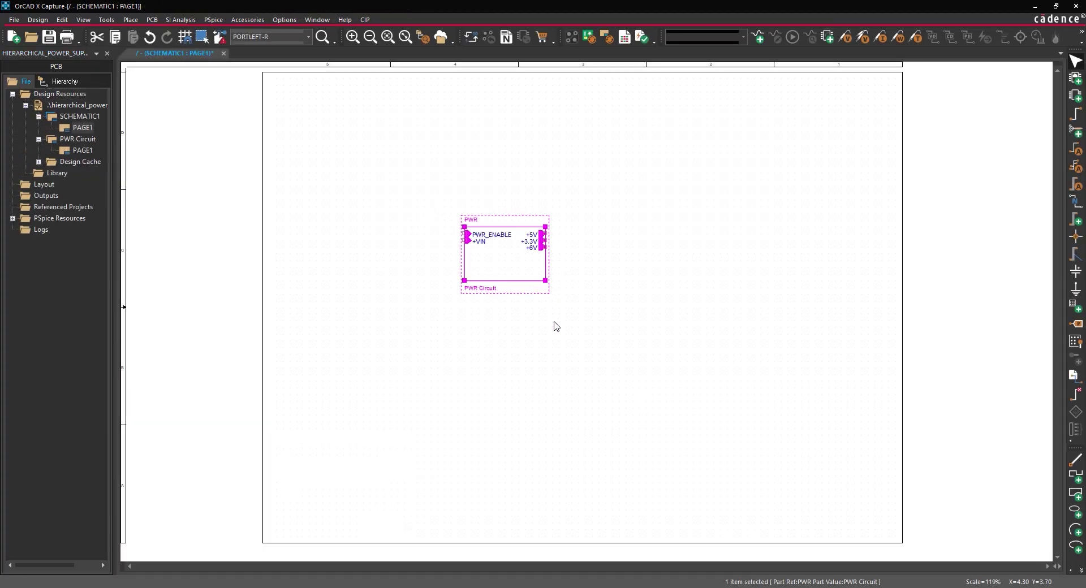
{"action": "left_click", "coordinate": [448, 252]}
{"action": "left_click_drag", "start_coordinate": [471, 241], "coordinate": [472, 248]}
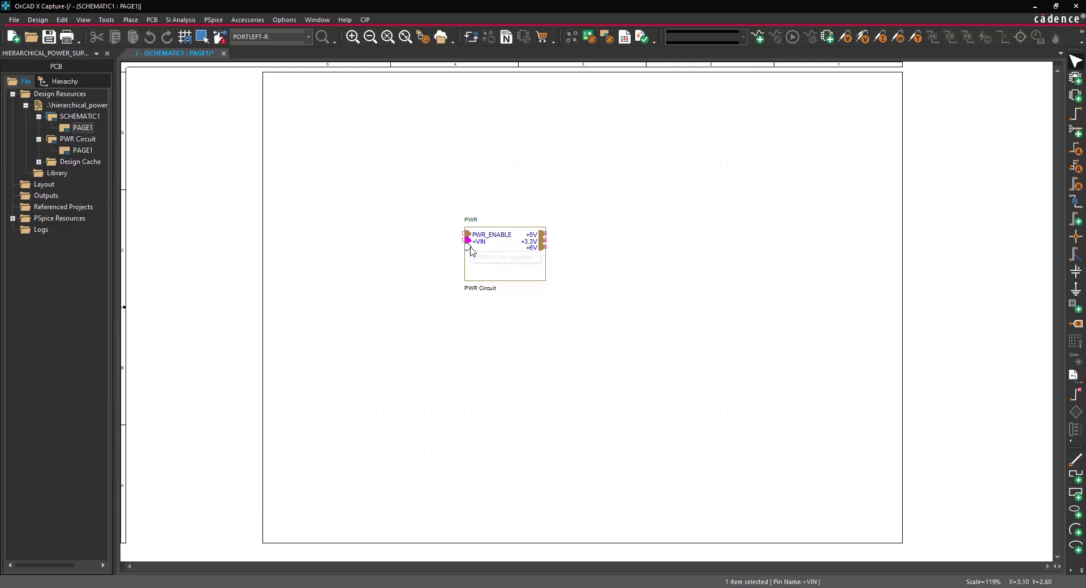
{"action": "left_click", "coordinate": [541, 248]}
{"action": "mouse_move", "coordinate": [541, 263]}
{"action": "left_mouse_down"}
{"action": "mouse_move", "coordinate": [542, 248]}
{"action": "mouse_move", "coordinate": [542, 261]}
{"action": "left_mouse_up"}
{"action": "left_click", "coordinate": [542, 267]}
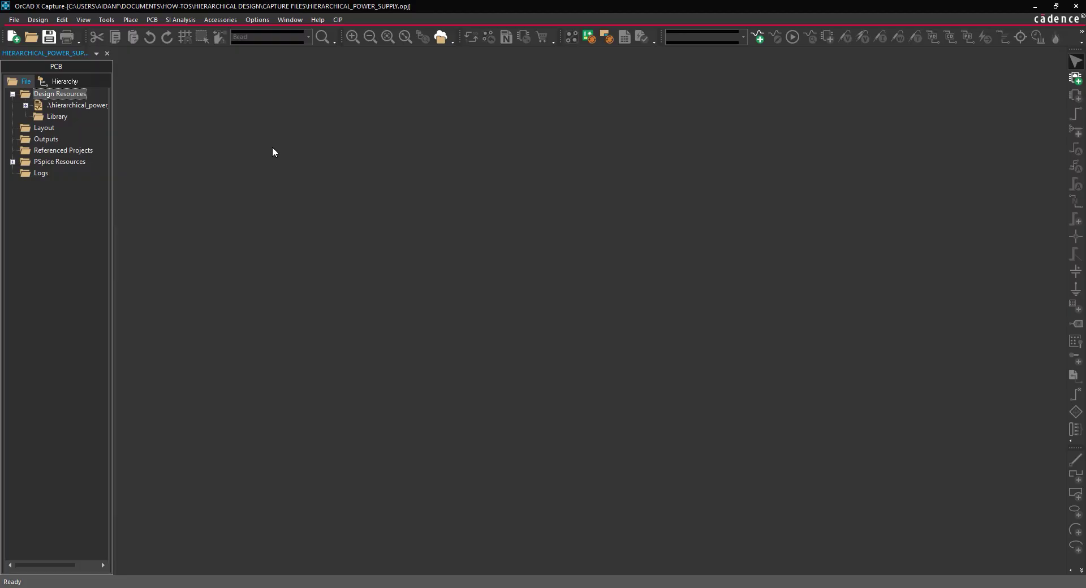
Step: Add a new schematic named SCHEMATIC1 to the hierarchical_power design
{"action": "right_click", "coordinate": [99, 106]}
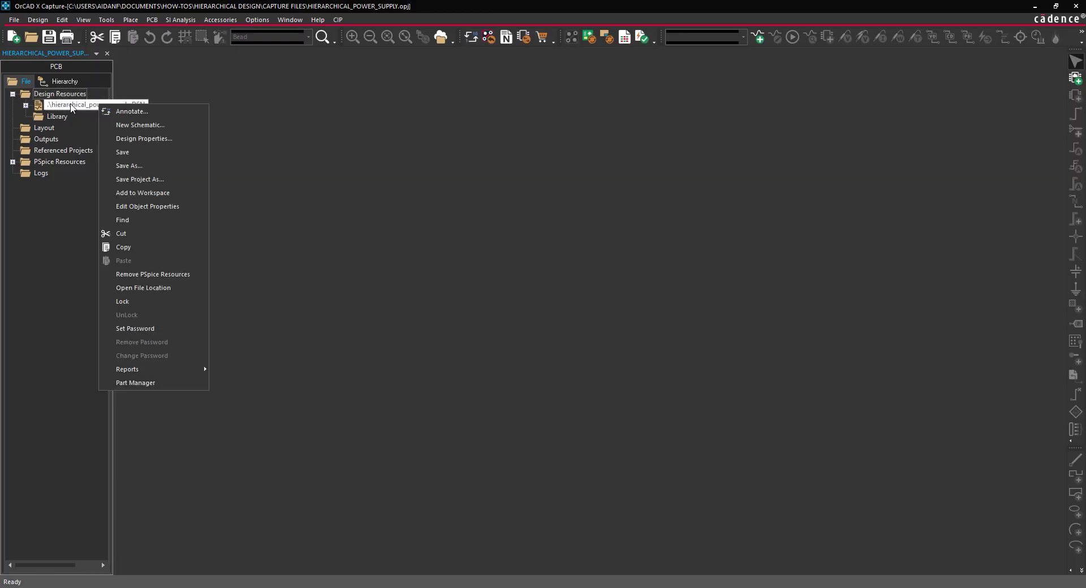
{"action": "left_click", "coordinate": [146, 125]}
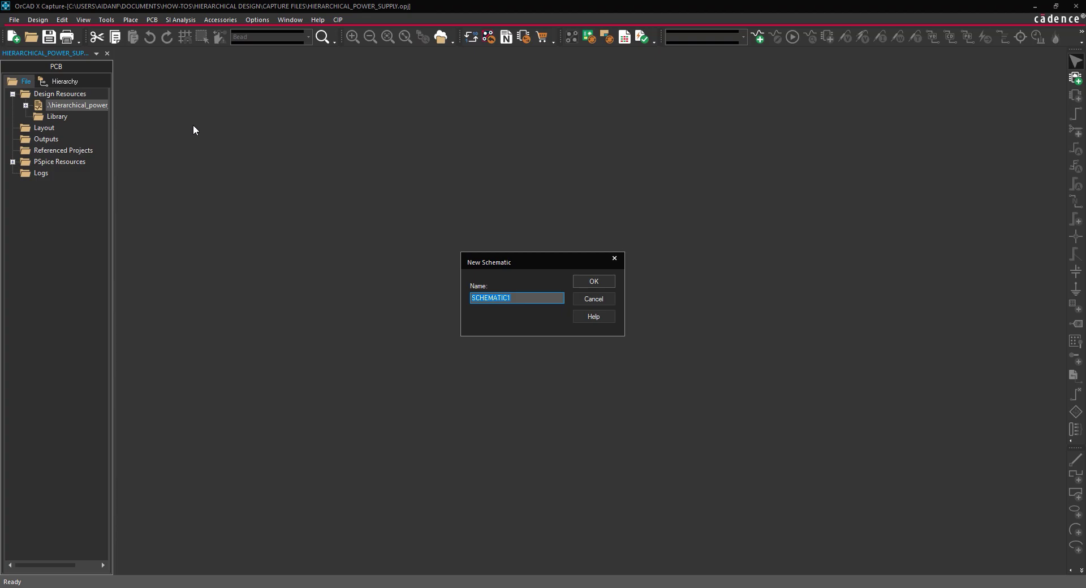
{"action": "left_click", "coordinate": [594, 282]}
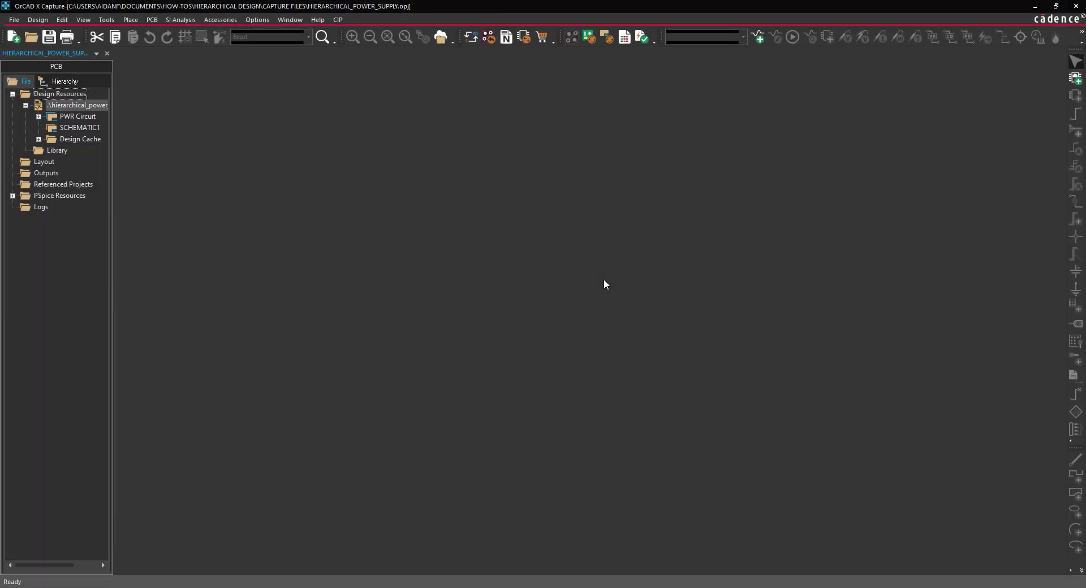
Step: Add a new page named PAGE1 under SCHEMATIC1
{"action": "right_click", "coordinate": [85, 128]}
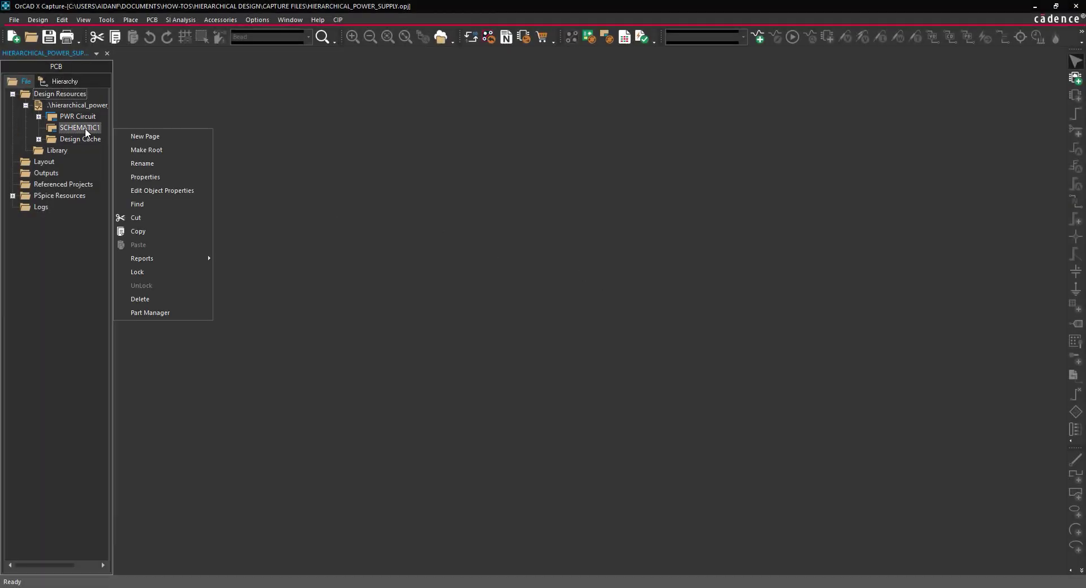
{"action": "left_click", "coordinate": [144, 141]}
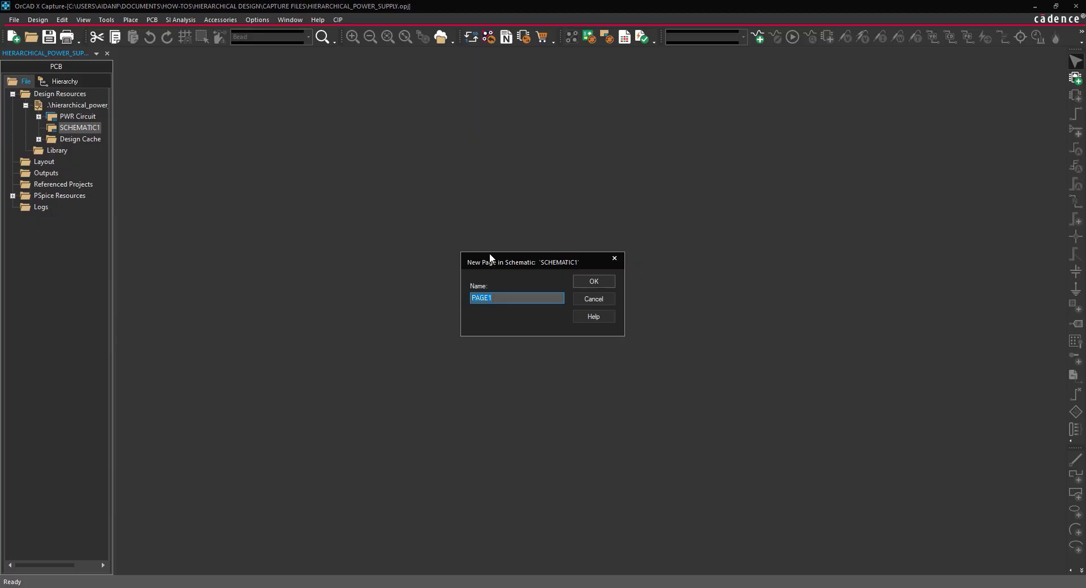
{"action": "left_click", "coordinate": [585, 283]}
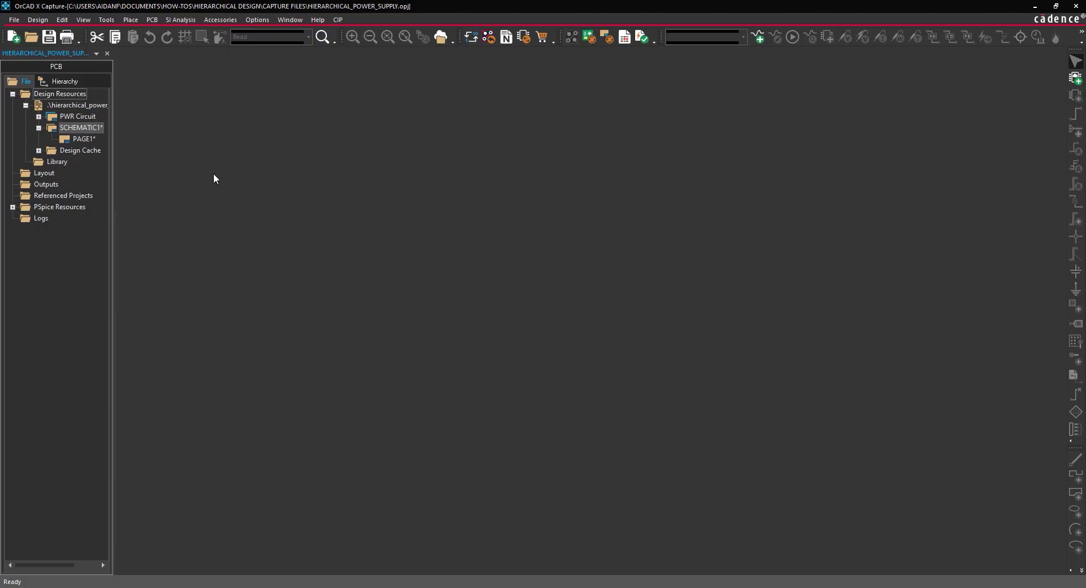
Step: Set SCHEMATIC1 as the root schematic, saving the design when prompted
{"action": "right_click", "coordinate": [80, 129]}
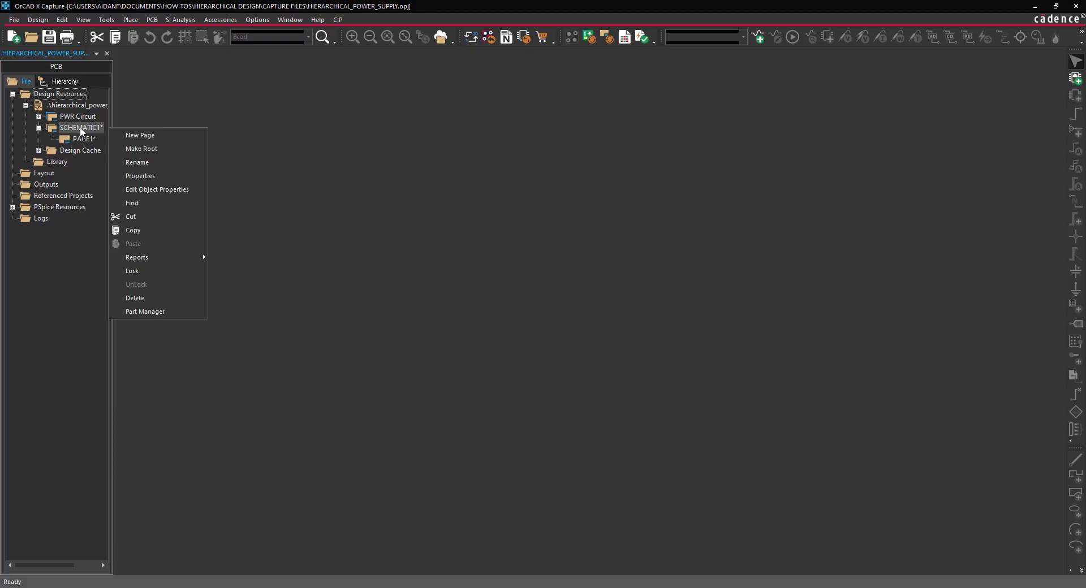
{"action": "left_click", "coordinate": [155, 149]}
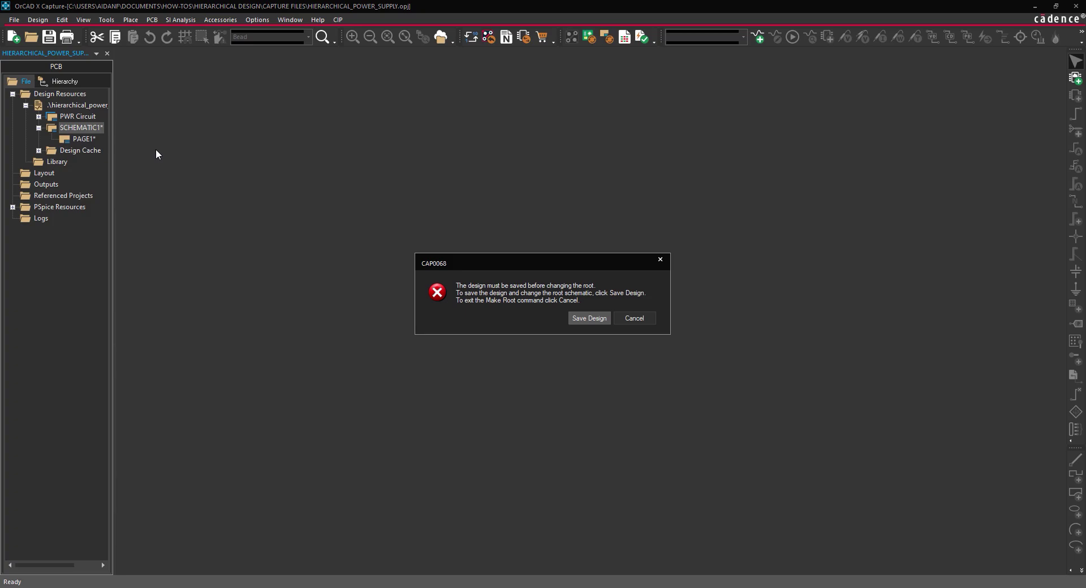
{"action": "left_click", "coordinate": [588, 318]}
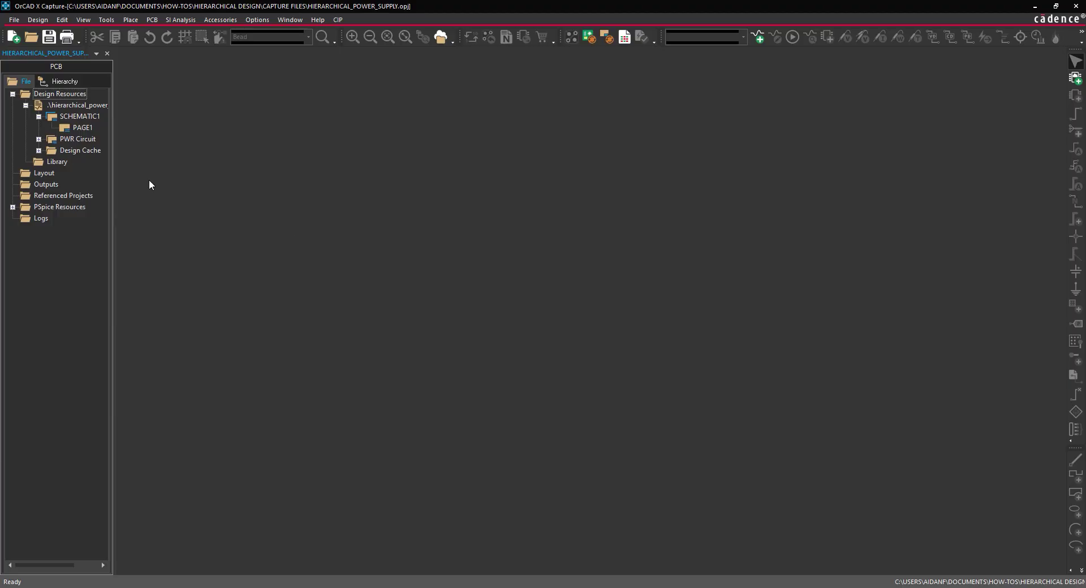
Step: Expand PWR Circuit and open its PAGE1 schematic
{"action": "left_click", "coordinate": [39, 139]}
{"action": "double_click", "coordinate": [82, 149]}
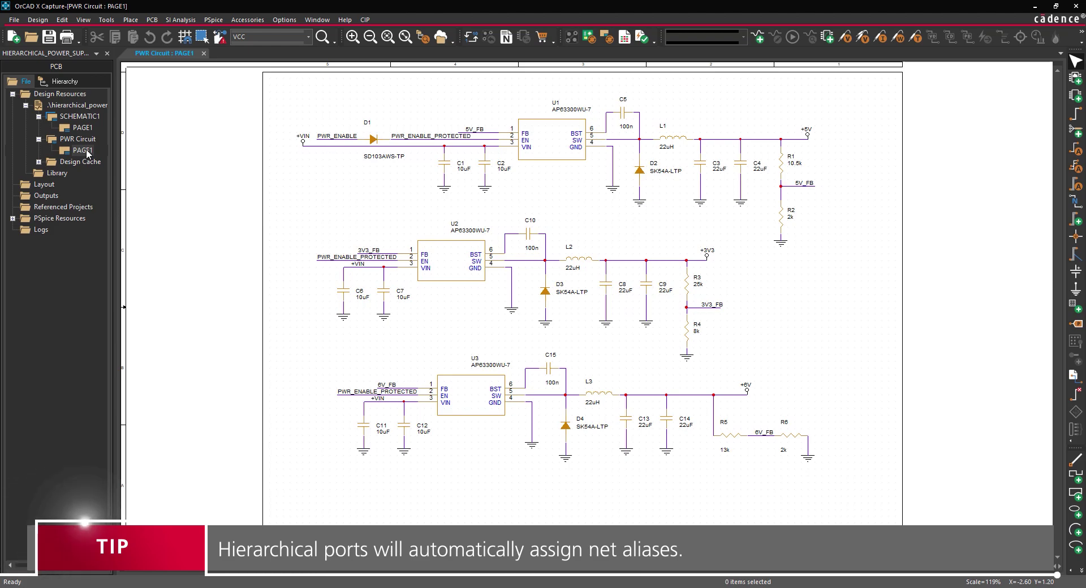
Step: Delete the +VIN, +5V, +3V3, +6V ports and the PWR_ENABLE port from PAGE1
{"action": "left_click", "coordinate": [303, 138]}
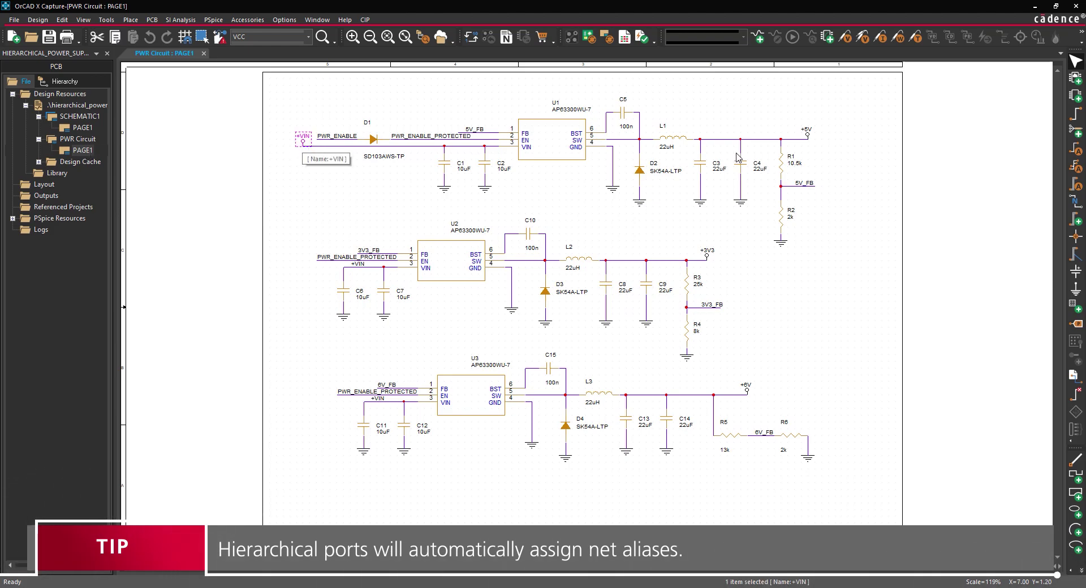
{"action": "left_click", "coordinate": [805, 136], "text": "ctrl"}
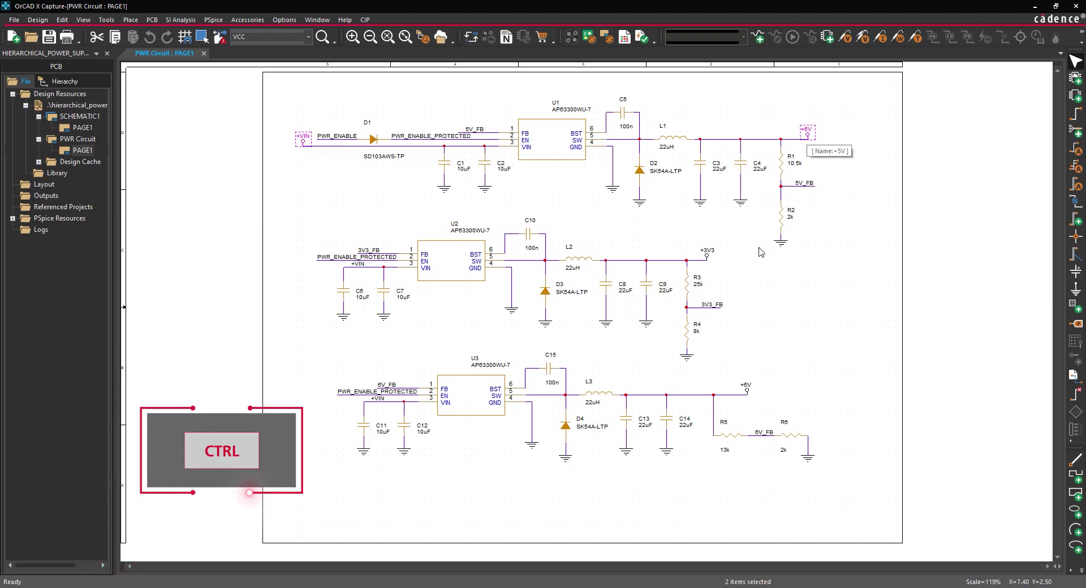
{"action": "left_click", "coordinate": [708, 257], "text": "ctrl"}
{"action": "left_click", "coordinate": [747, 389], "text": "ctrl"}
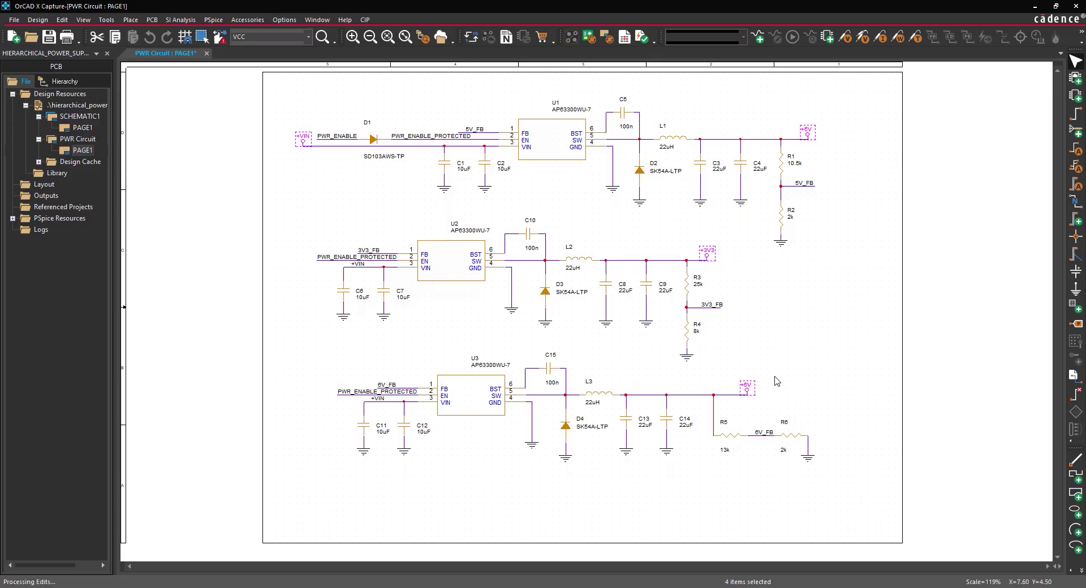
{"action": "key", "text": "Delete"}
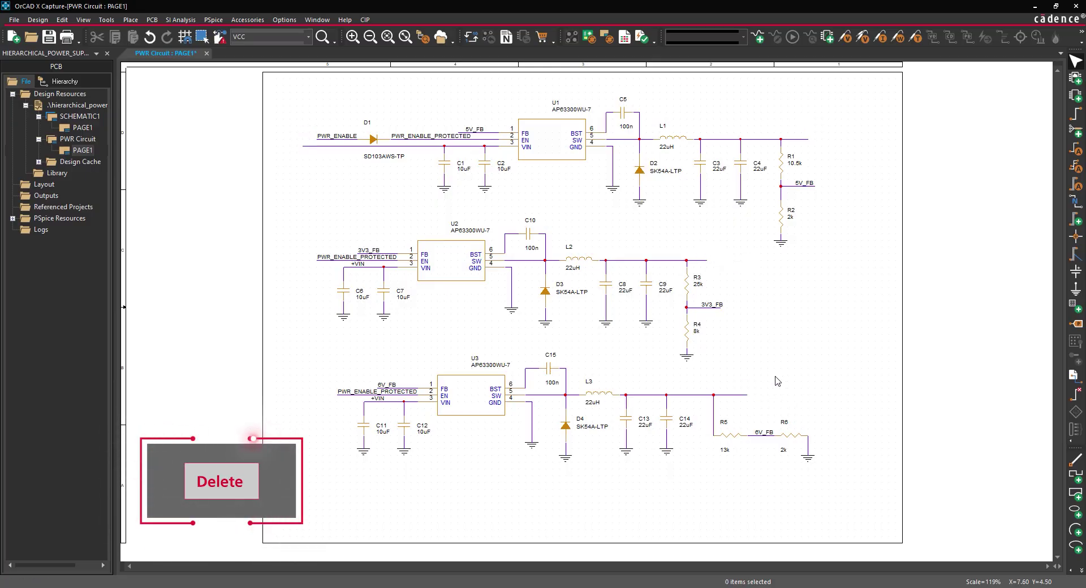
{"action": "left_click", "coordinate": [338, 138]}
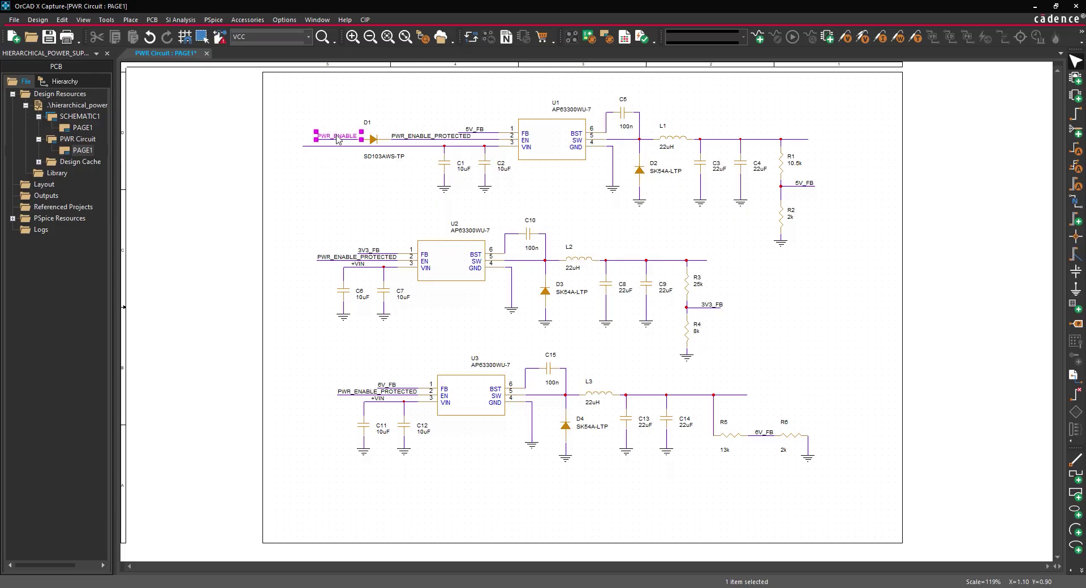
{"action": "key", "text": "Delete"}
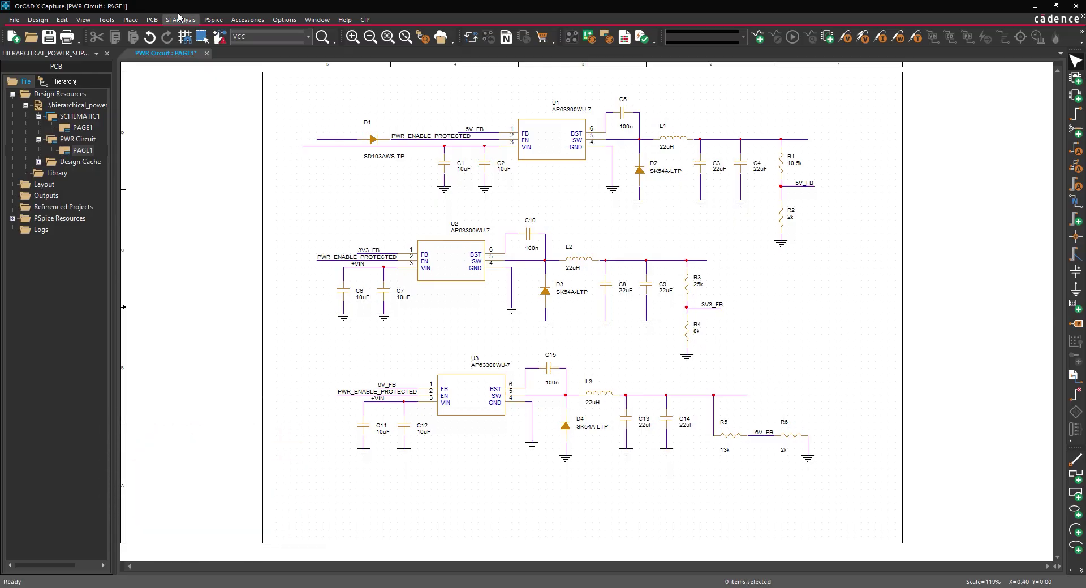
Step: Choose the PORTRIGHT-R symbol from CAPSYM for a new hierarchical port
{"action": "left_click", "coordinate": [128, 21]}
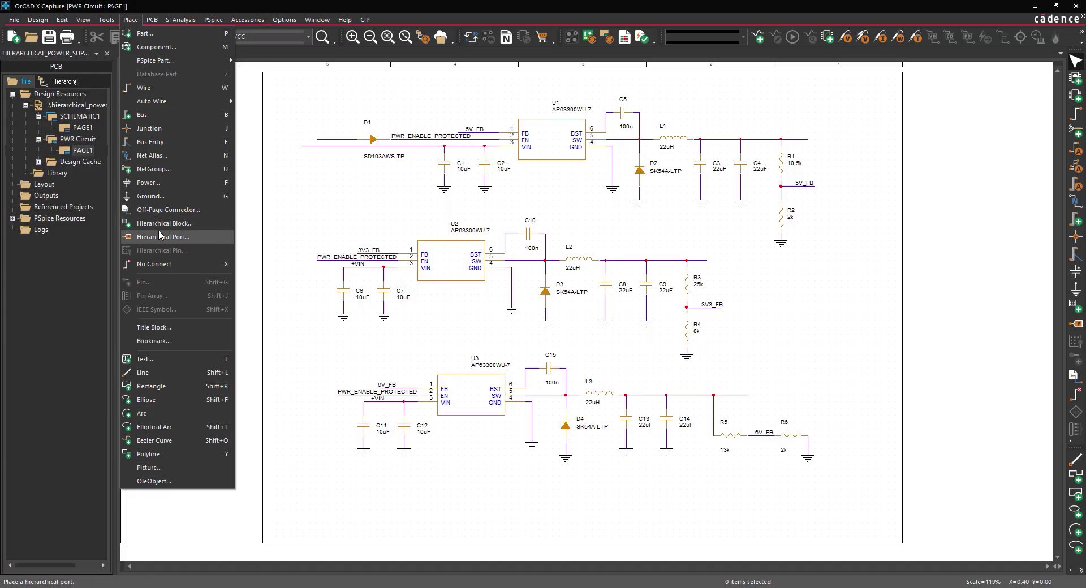
{"action": "left_click", "coordinate": [160, 235]}
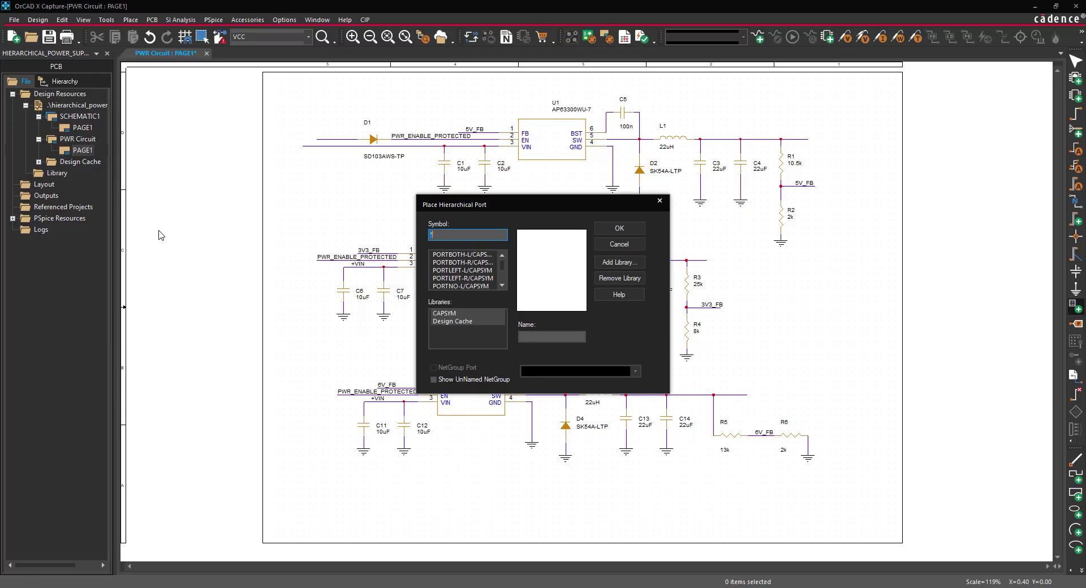
{"action": "scroll", "coordinate": [477, 277], "scroll_direction": "down", "scroll_amount": 2}
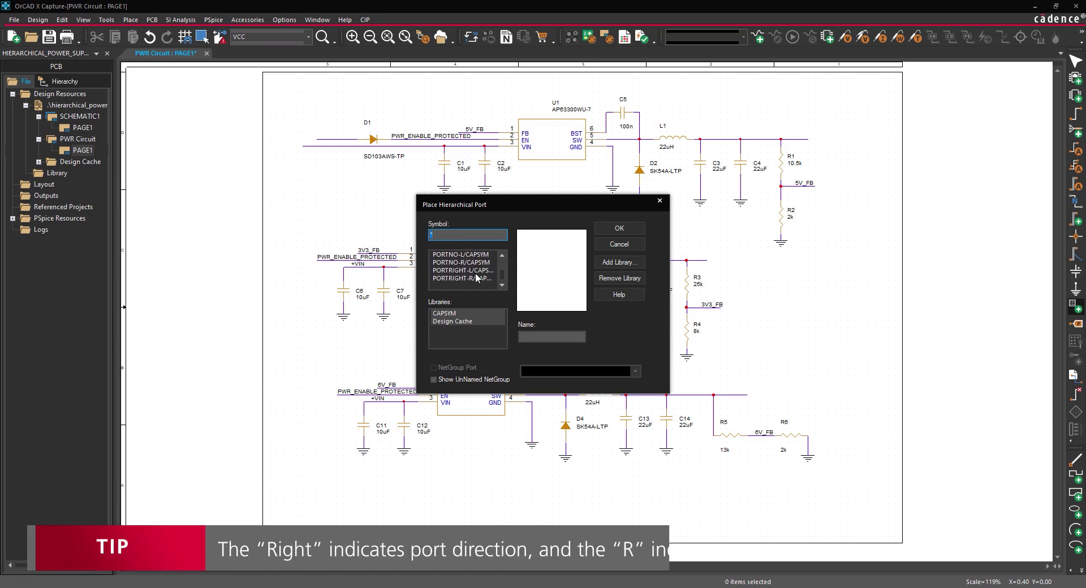
{"action": "left_click", "coordinate": [476, 278]}
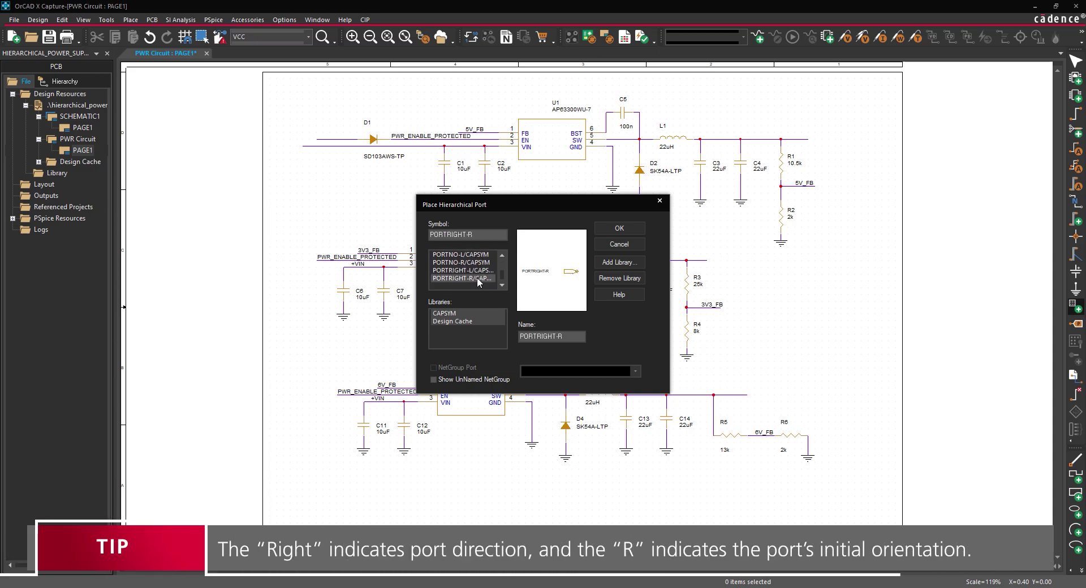
{"action": "left_click", "coordinate": [619, 228]}
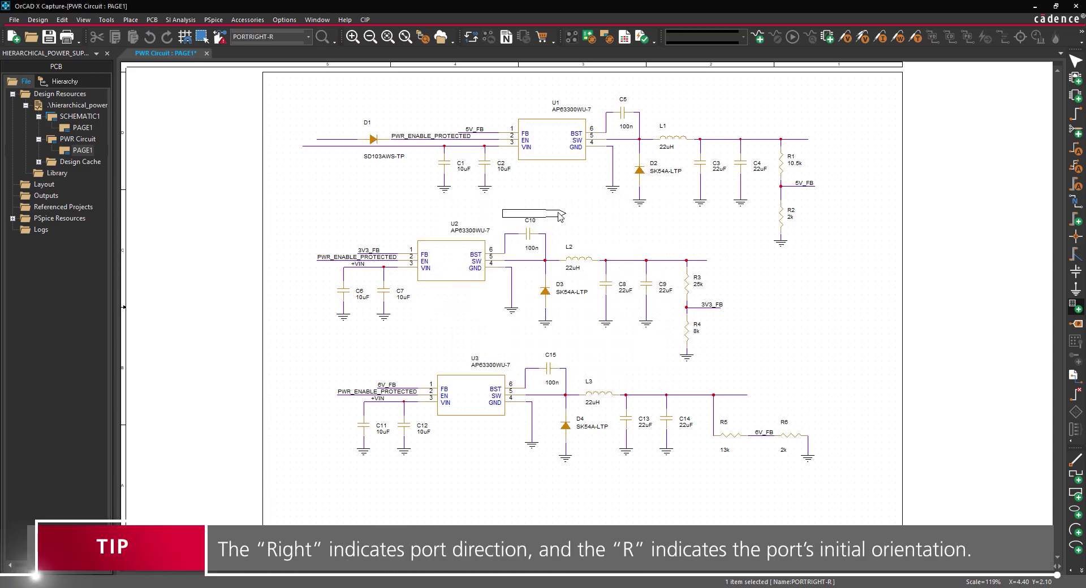
Step: Place PORTRIGHT-R ports at the D1 input wire and the VIN wire end
{"action": "left_click", "coordinate": [314, 139]}
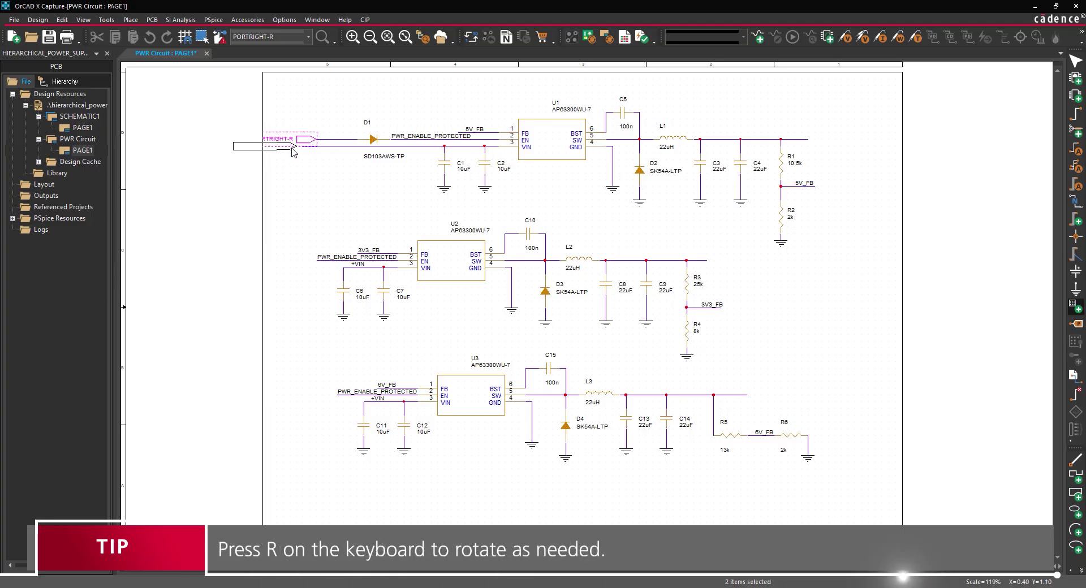
{"action": "left_click", "coordinate": [297, 149]}
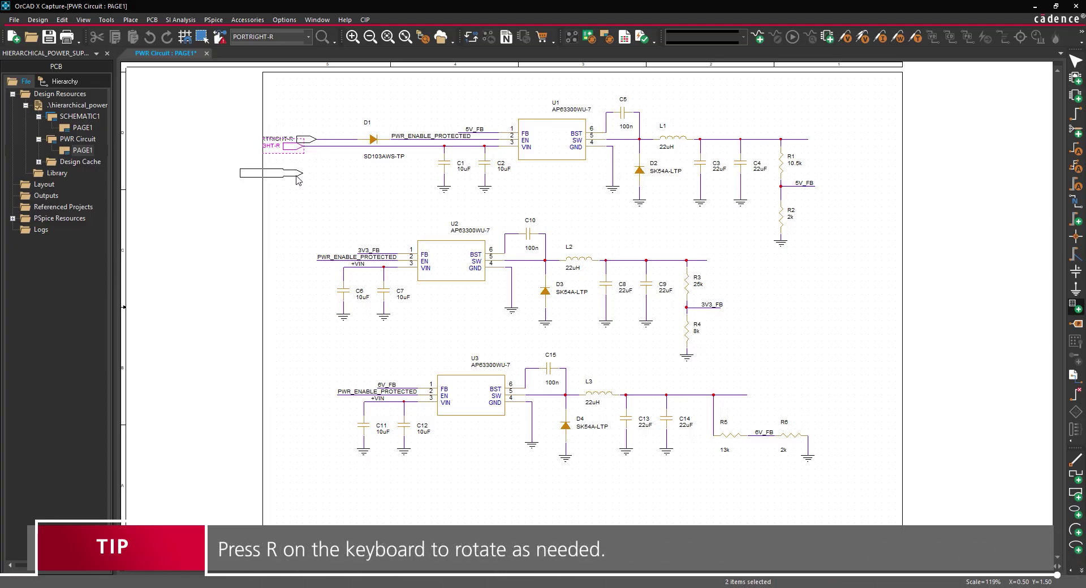
{"action": "right_click", "coordinate": [299, 180]}
{"action": "left_click", "coordinate": [324, 184]}
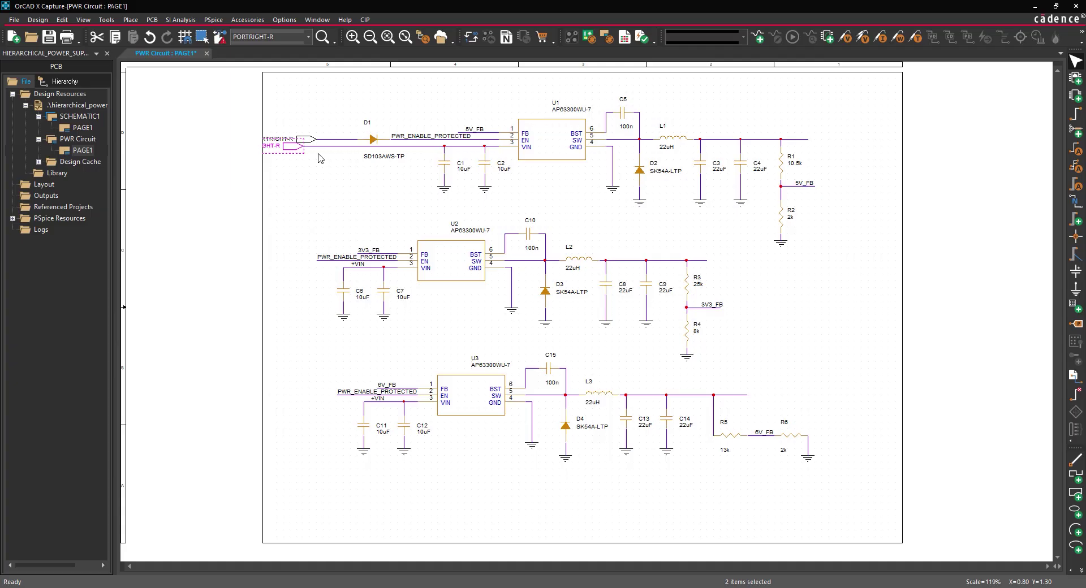
{"action": "left_click_drag", "start_coordinate": [297, 146], "coordinate": [324, 141]}
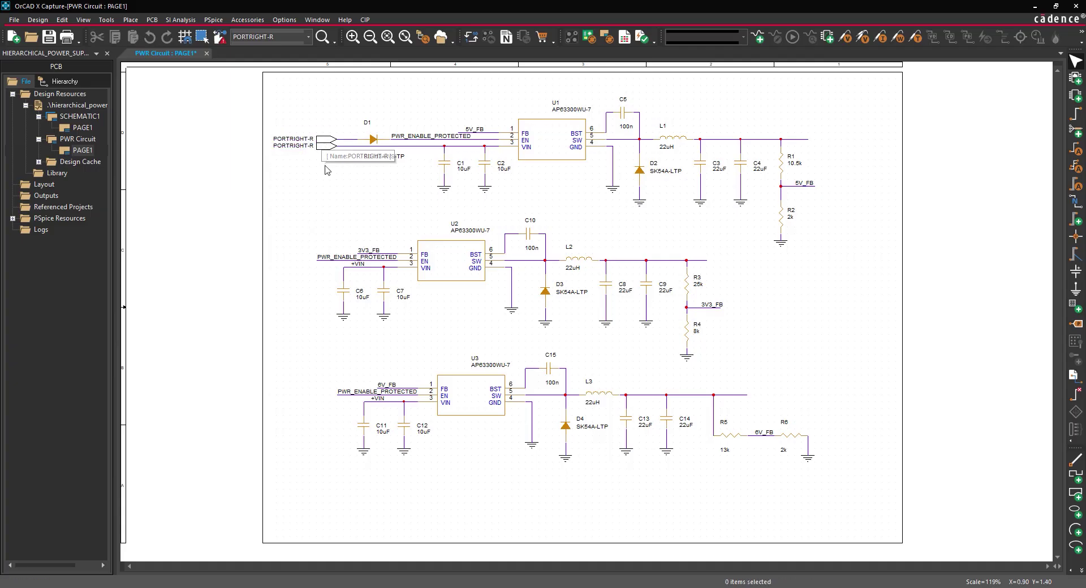
Step: Name the top input port PWR_ENABLE and the lower one +VIN
{"action": "double_click", "coordinate": [304, 139]}
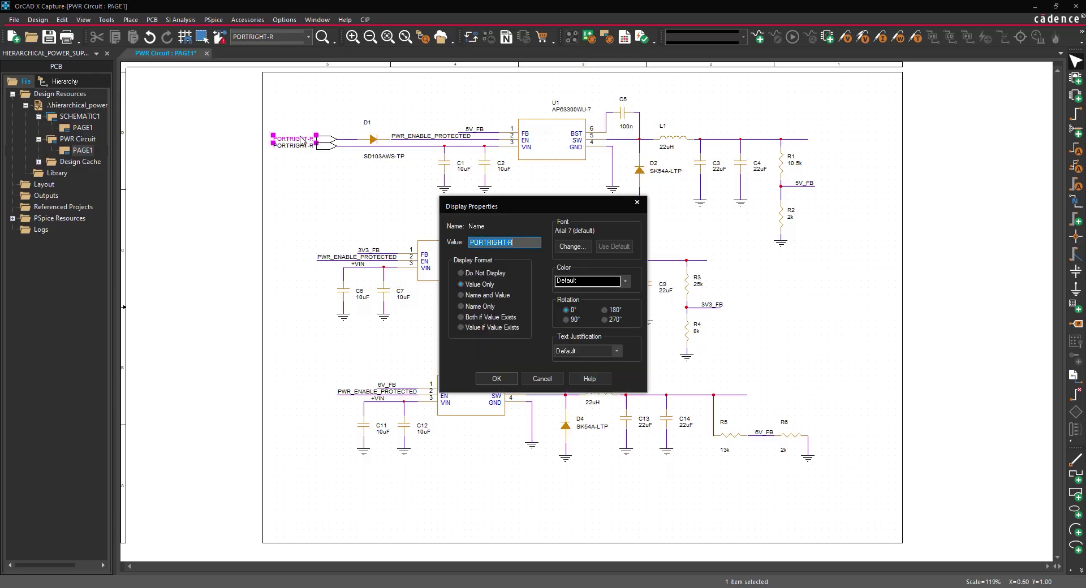
{"action": "type", "text": "PWR_ENABLE"}
{"action": "left_click", "coordinate": [505, 382]}
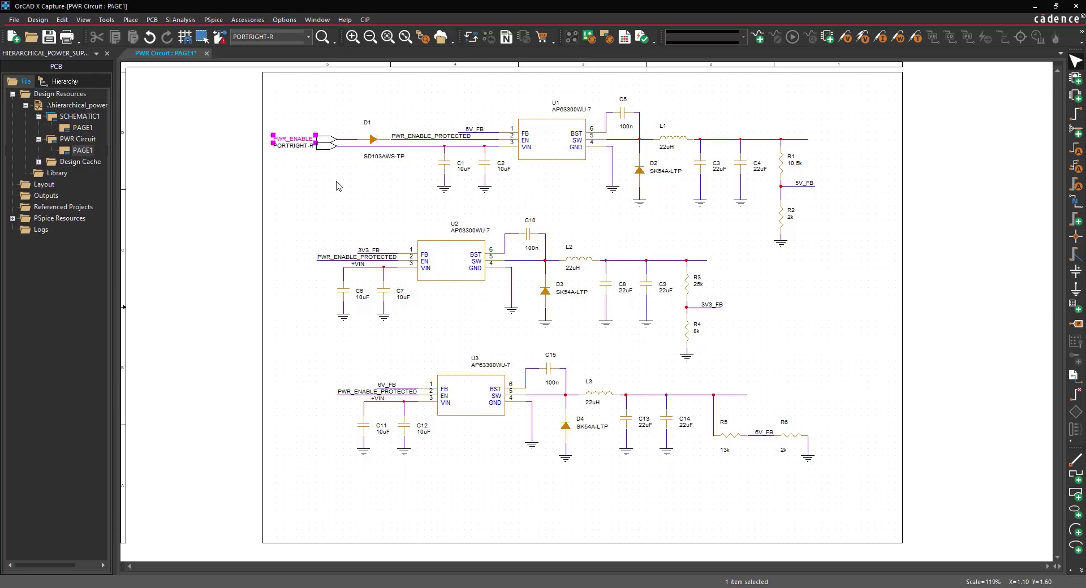
{"action": "double_click", "coordinate": [298, 146]}
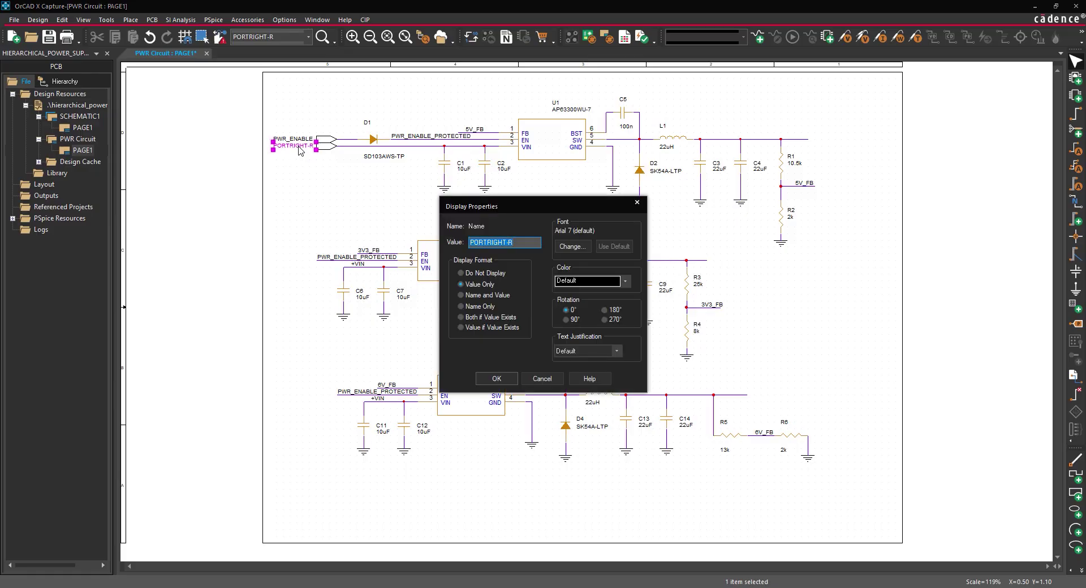
{"action": "type", "text": "+VIN"}
{"action": "left_click", "coordinate": [495, 379]}
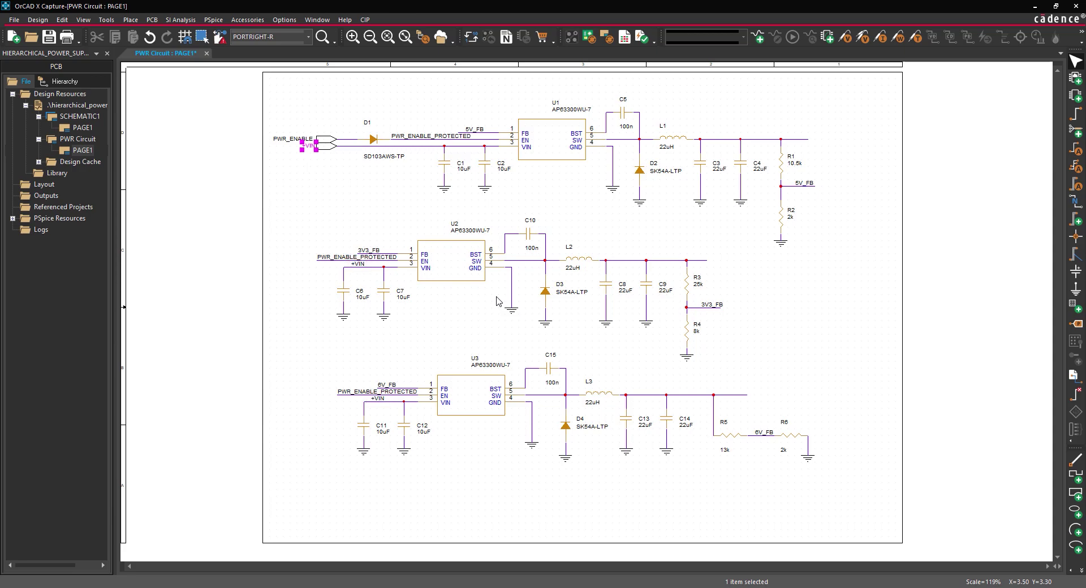
Step: Place PORTLEFT-R hierarchical ports on the 5V, 3V3 and 6V regulator output wires
{"action": "left_click", "coordinate": [136, 22]}
{"action": "left_click", "coordinate": [192, 238]}
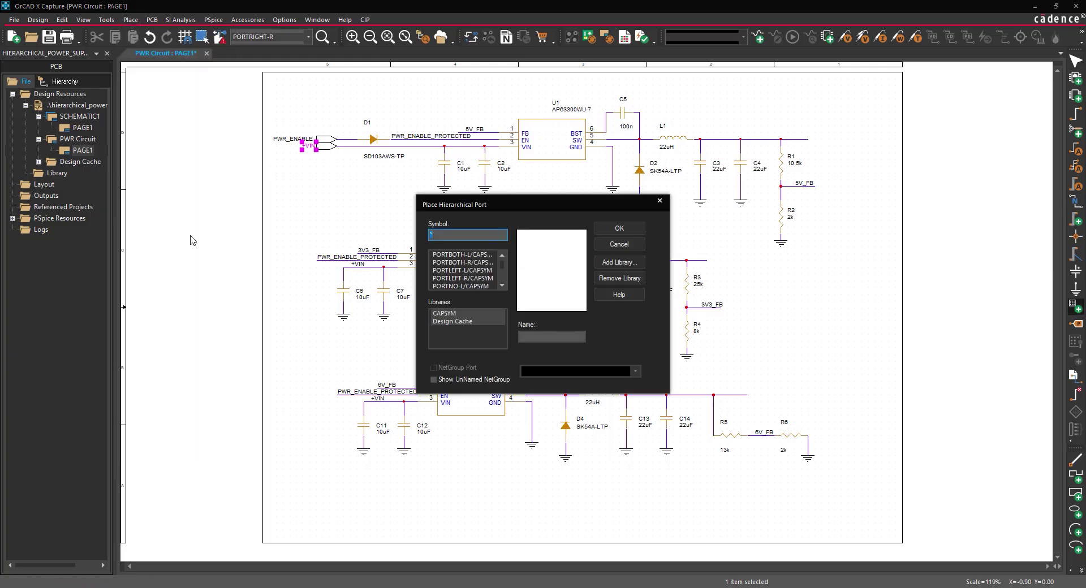
{"action": "left_click", "coordinate": [464, 278]}
{"action": "left_click", "coordinate": [618, 228]}
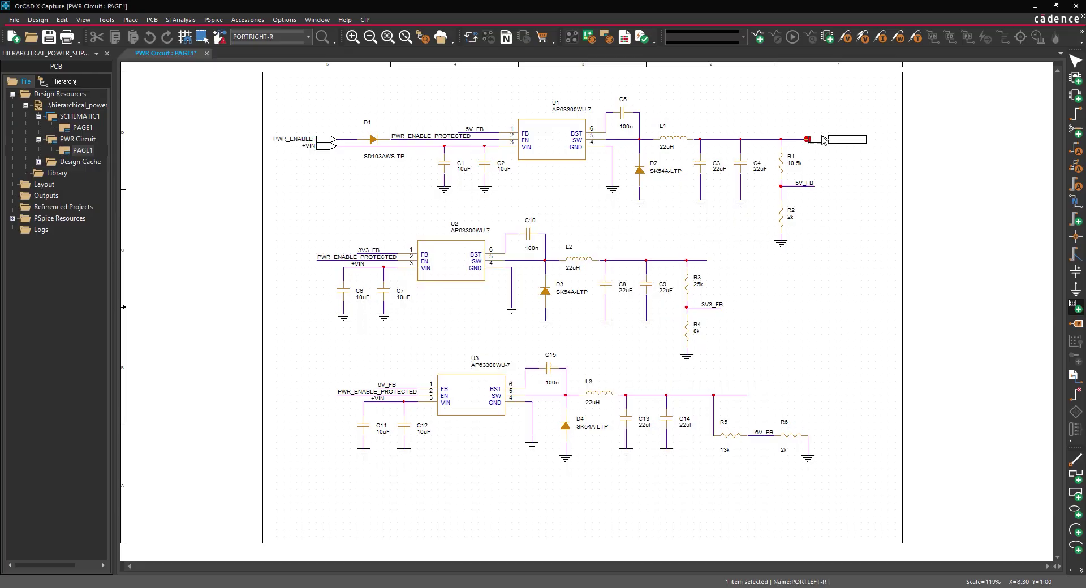
{"action": "left_click", "coordinate": [824, 145]}
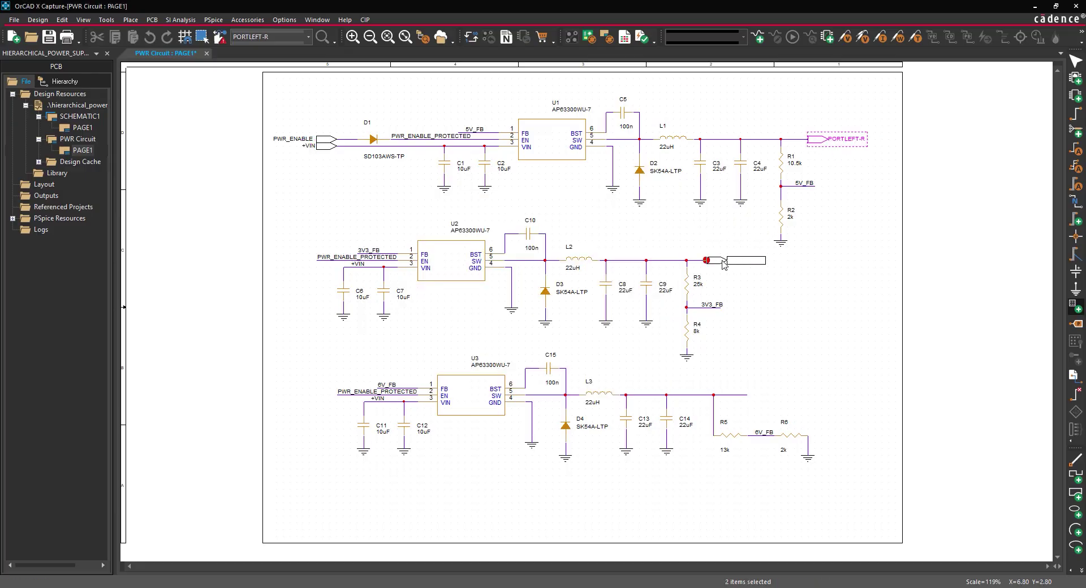
{"action": "left_click", "coordinate": [723, 266]}
{"action": "left_click", "coordinate": [760, 398]}
{"action": "right_click", "coordinate": [770, 342]}
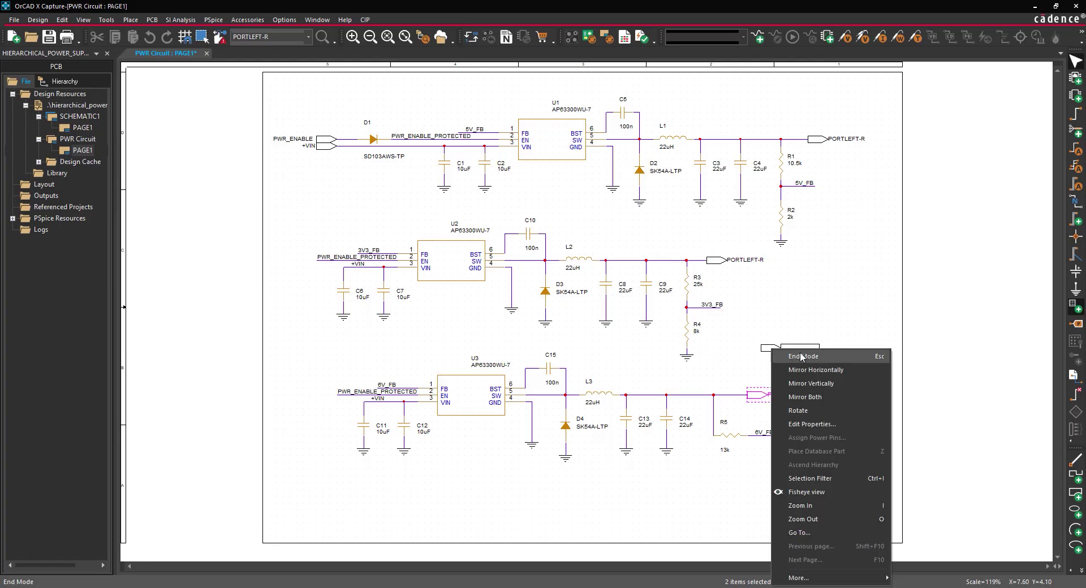
Step: End port placement and name the top, middle and bottom output ports +5V, +3.3V and +6
{"action": "left_click", "coordinate": [789, 352]}
{"action": "double_click", "coordinate": [846, 138]}
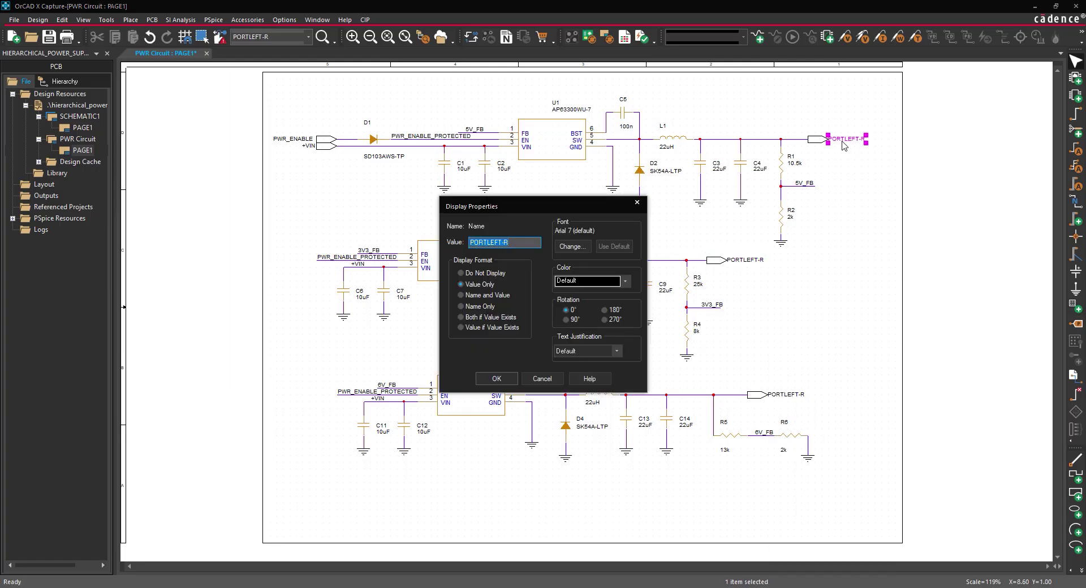
{"action": "type", "text": "+5V"}
{"action": "left_click", "coordinate": [496, 379]}
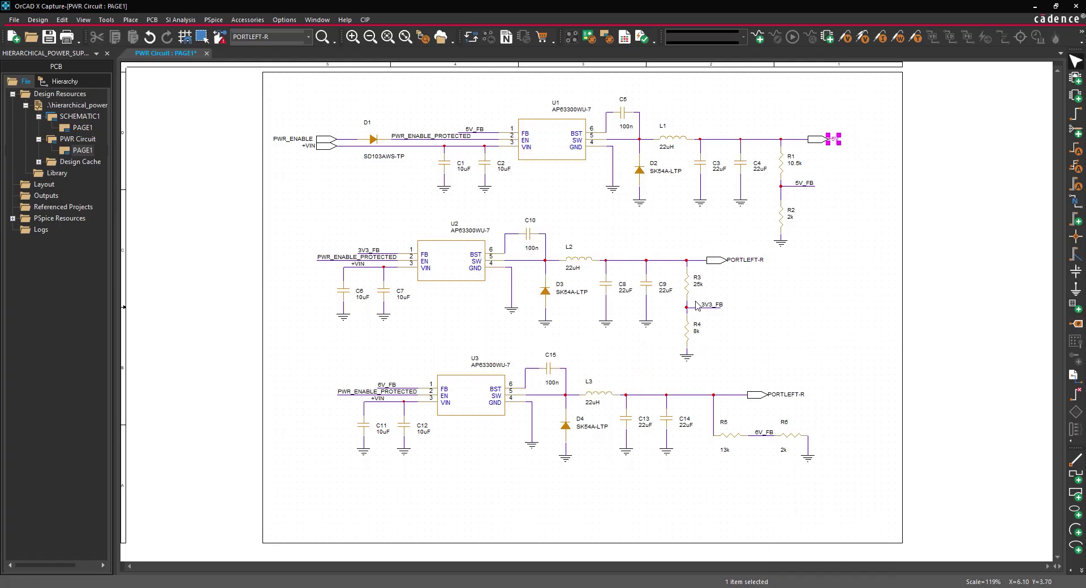
{"action": "double_click", "coordinate": [747, 261]}
{"action": "type", "text": "+3.3V"}
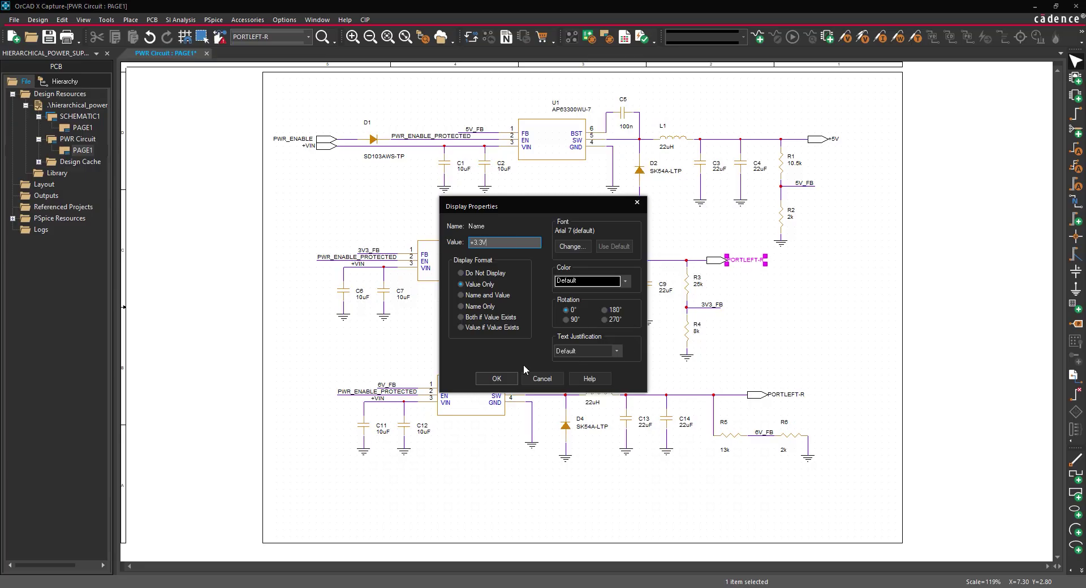
{"action": "left_click", "coordinate": [496, 379]}
{"action": "double_click", "coordinate": [782, 396]}
{"action": "type", "text": "+6V"}
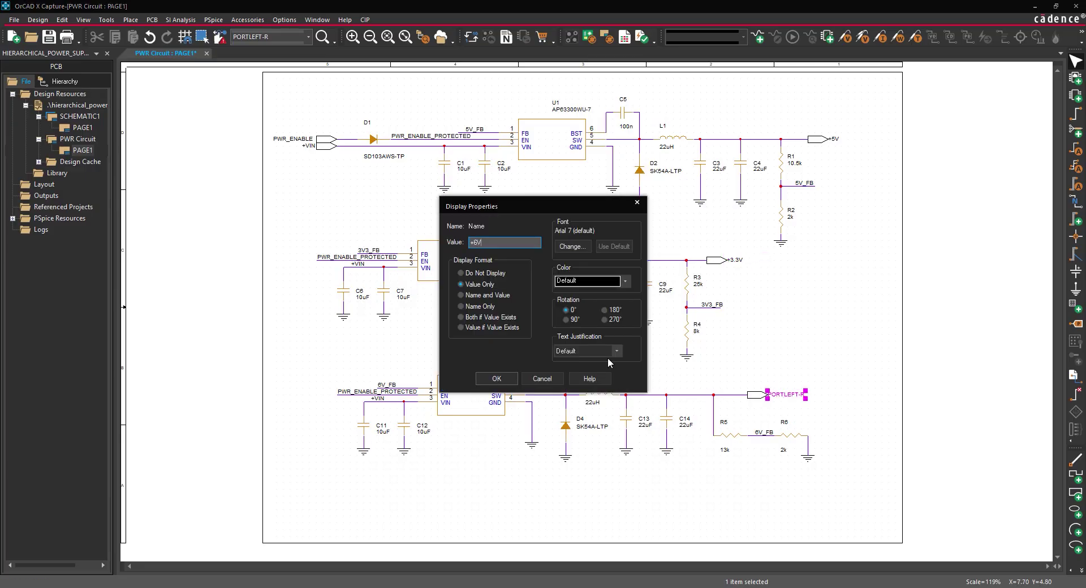
{"action": "left_click", "coordinate": [496, 378]}
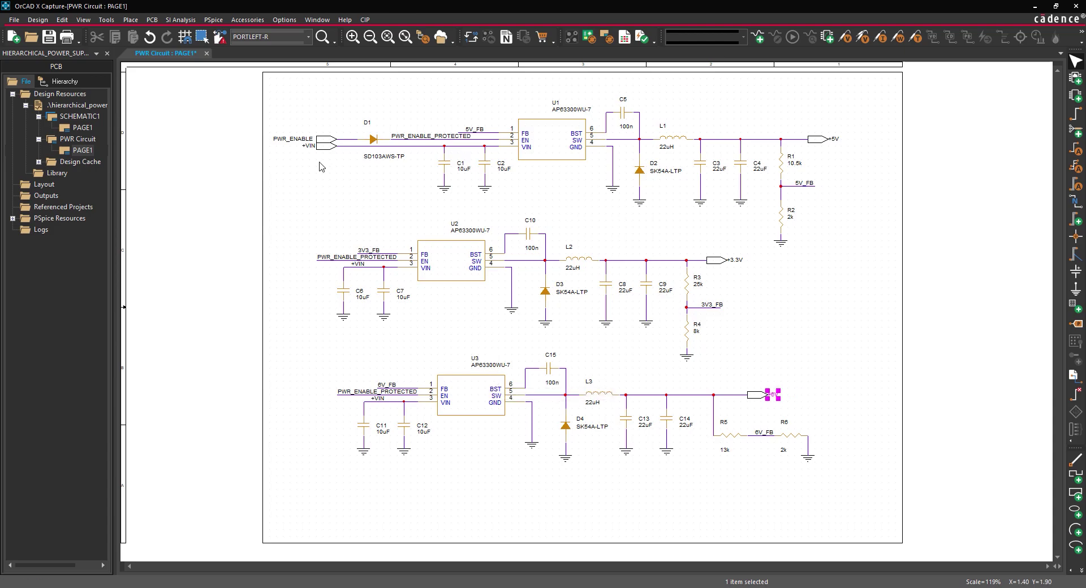
Step: Save the PWR Circuit page, close it, and open PAGE1 under SCHEMATIC1
{"action": "left_click", "coordinate": [14, 20]}
{"action": "left_click", "coordinate": [28, 78]}
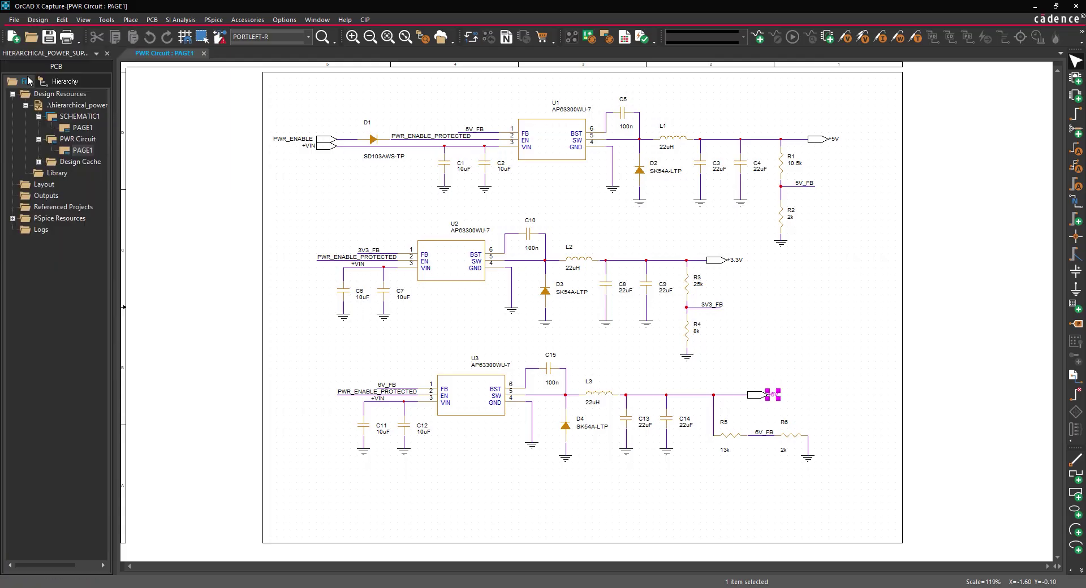
{"action": "left_click", "coordinate": [203, 54]}
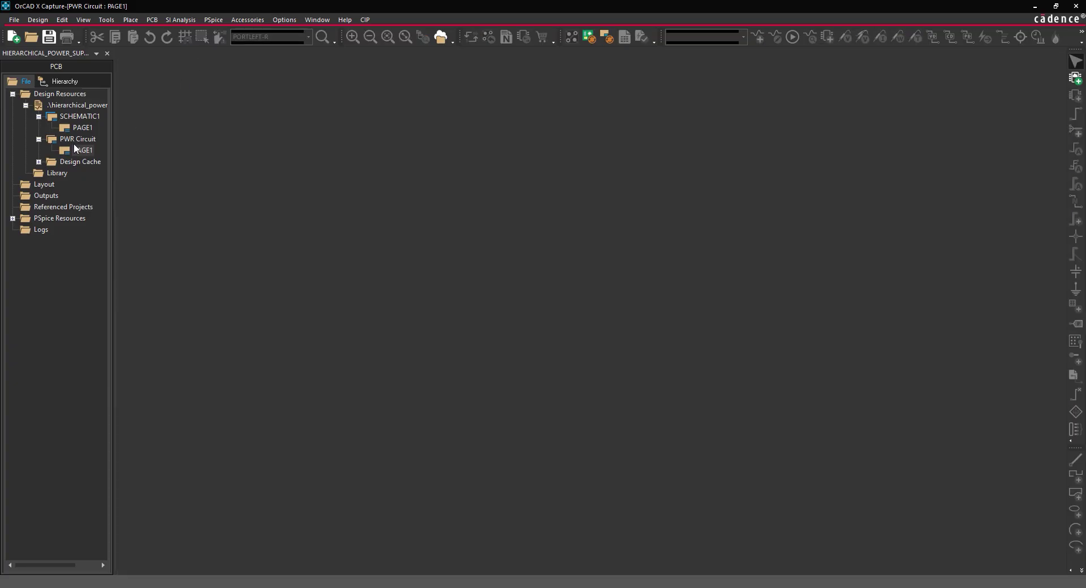
{"action": "double_click", "coordinate": [81, 128]}
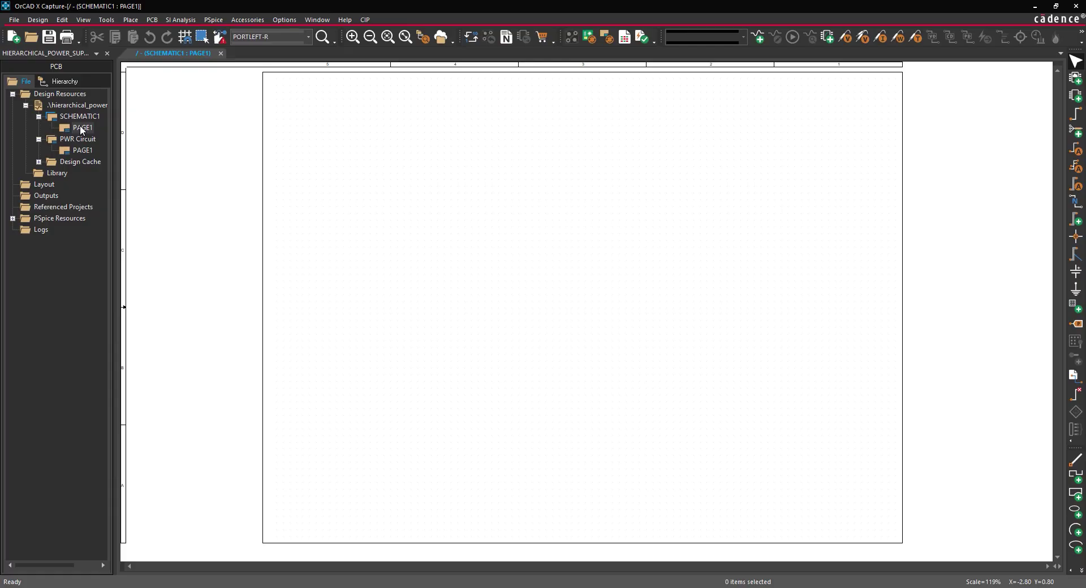
Step: Set up hierarchical block PWR with Schematic View implementation named PWR Circuit
{"action": "left_click", "coordinate": [132, 20]}
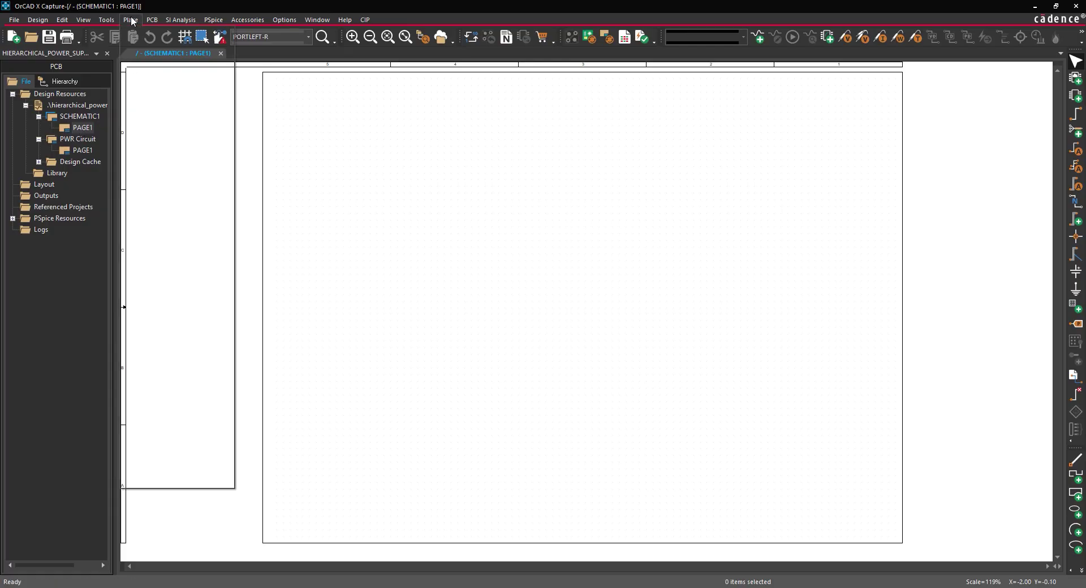
{"action": "left_click", "coordinate": [164, 224]}
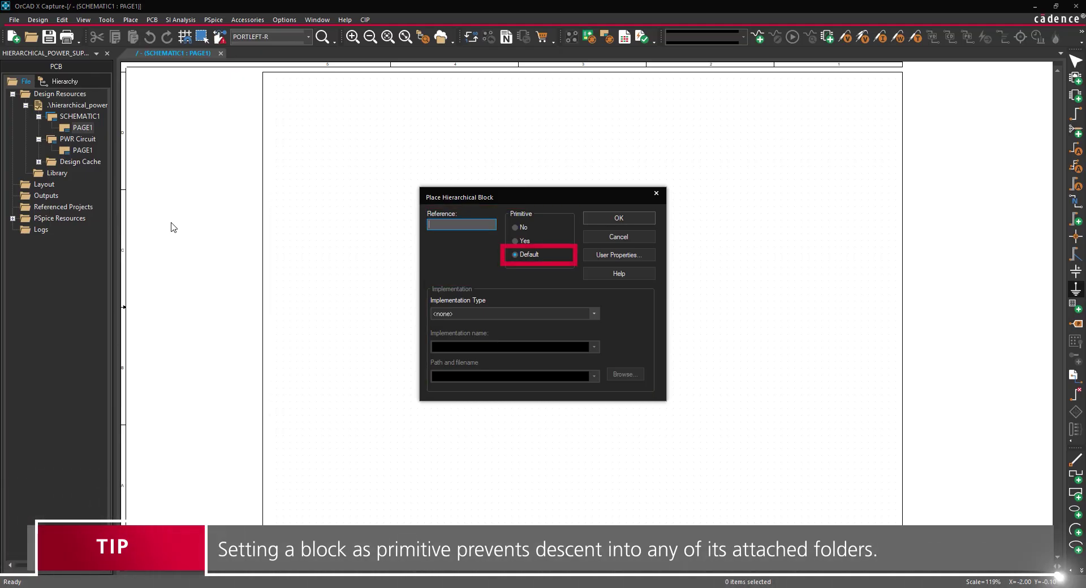
{"action": "type", "text": "PWR"}
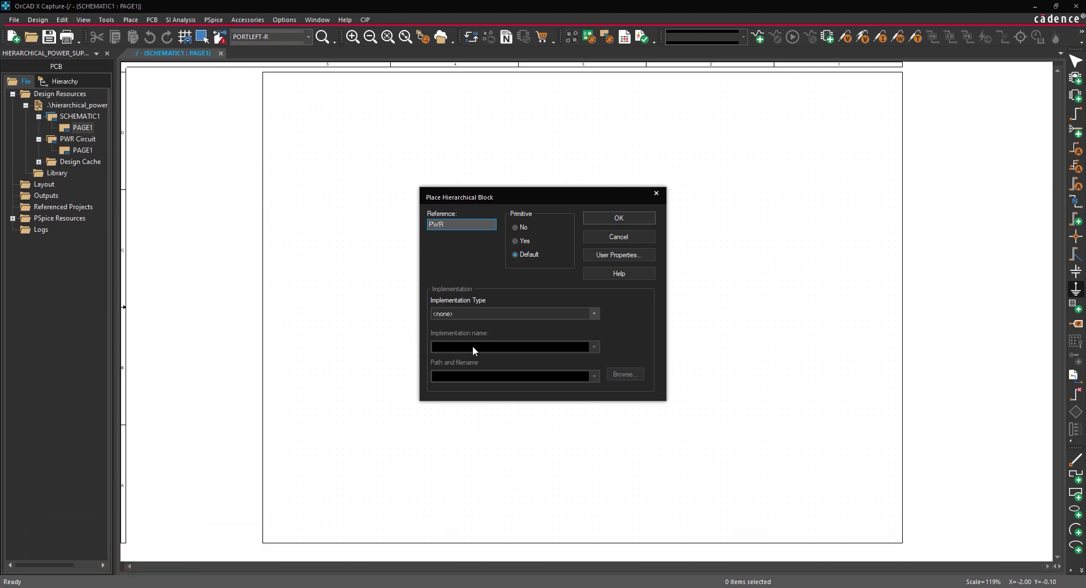
{"action": "left_click", "coordinate": [589, 312]}
{"action": "left_click", "coordinate": [544, 336]}
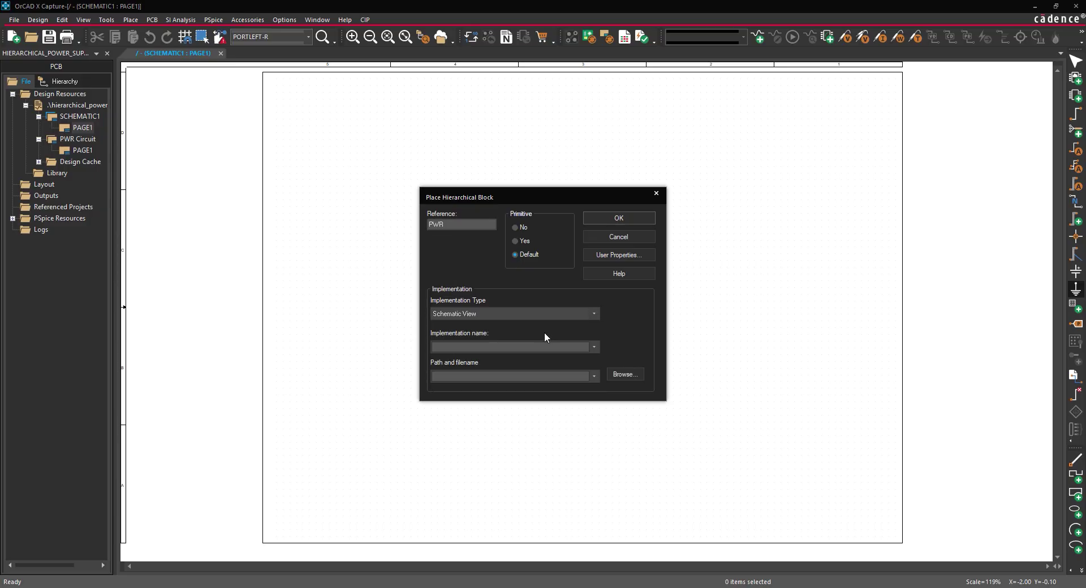
{"action": "left_click", "coordinate": [593, 346]}
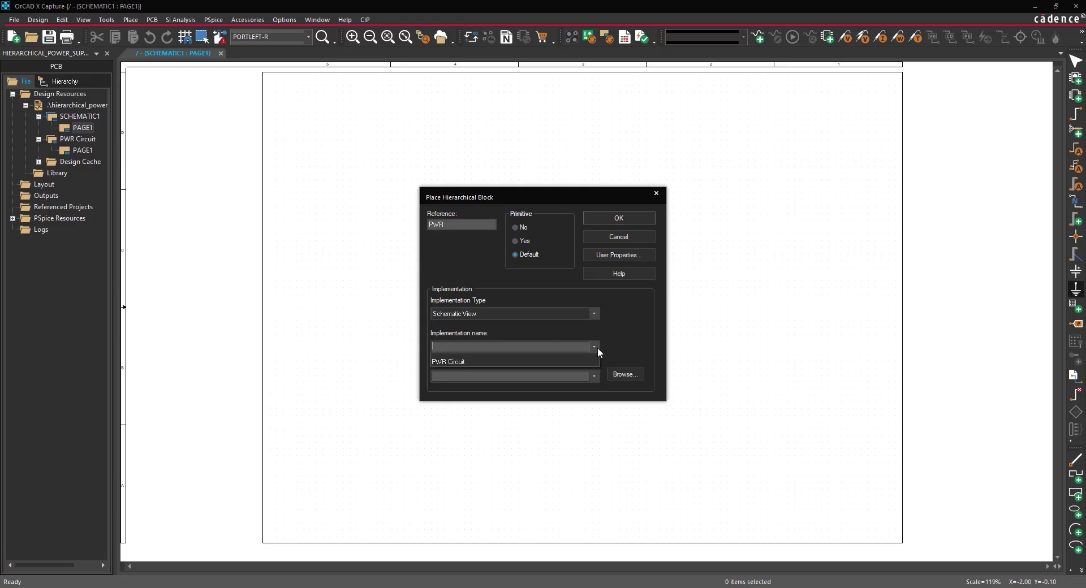
{"action": "left_click", "coordinate": [518, 367]}
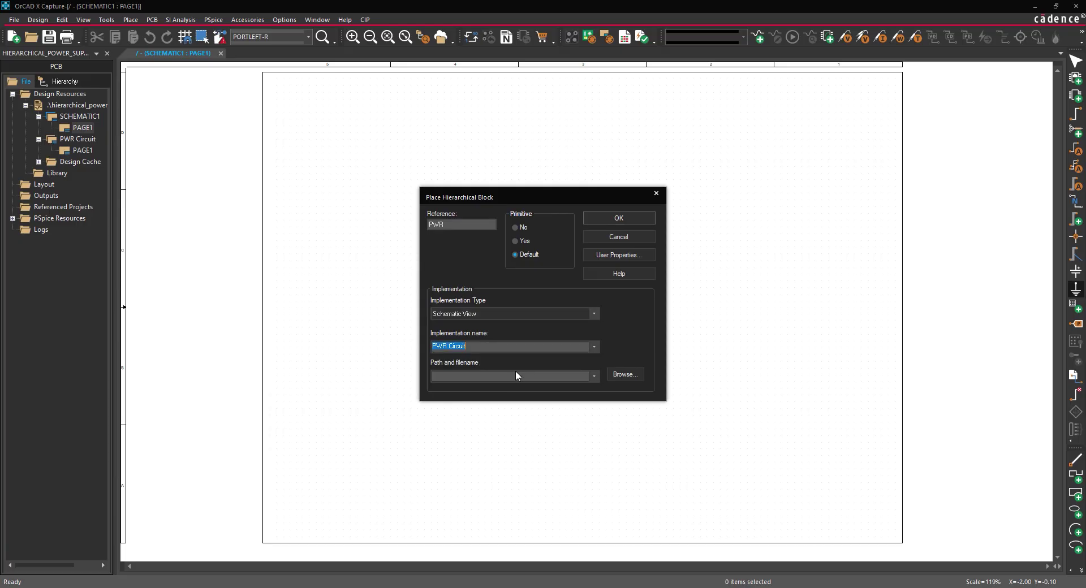
{"action": "left_click", "coordinate": [603, 221]}
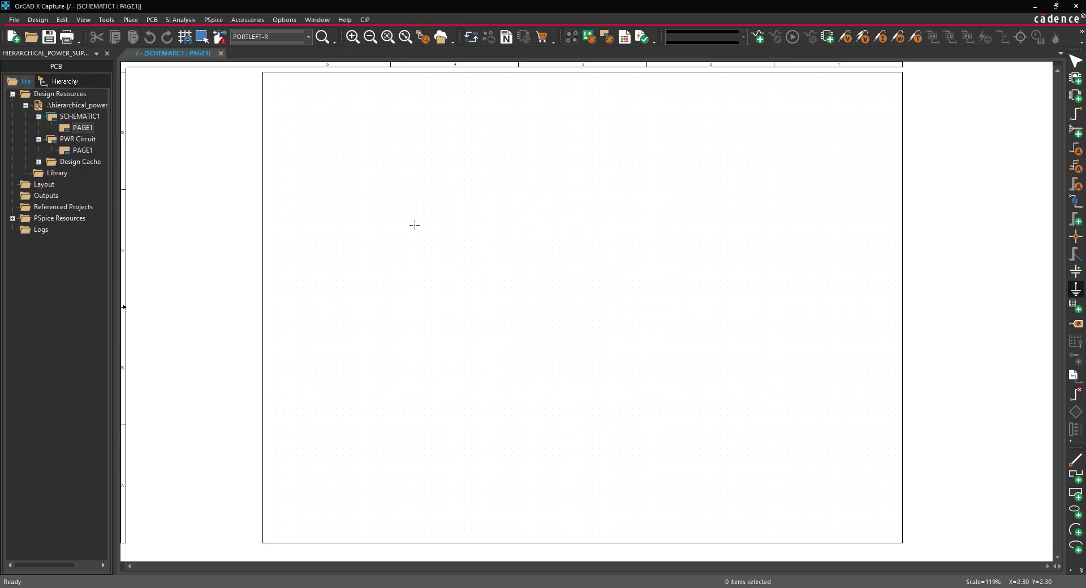
Step: Draw the PWR block on PAGE1 and move its +6V pin further down the edge
{"action": "mouse_move", "coordinate": [464, 227]}
{"action": "left_mouse_down"}
{"action": "mouse_move", "coordinate": [492, 254]}
{"action": "mouse_move", "coordinate": [565, 287]}
{"action": "mouse_move", "coordinate": [545, 280]}
{"action": "left_mouse_up"}
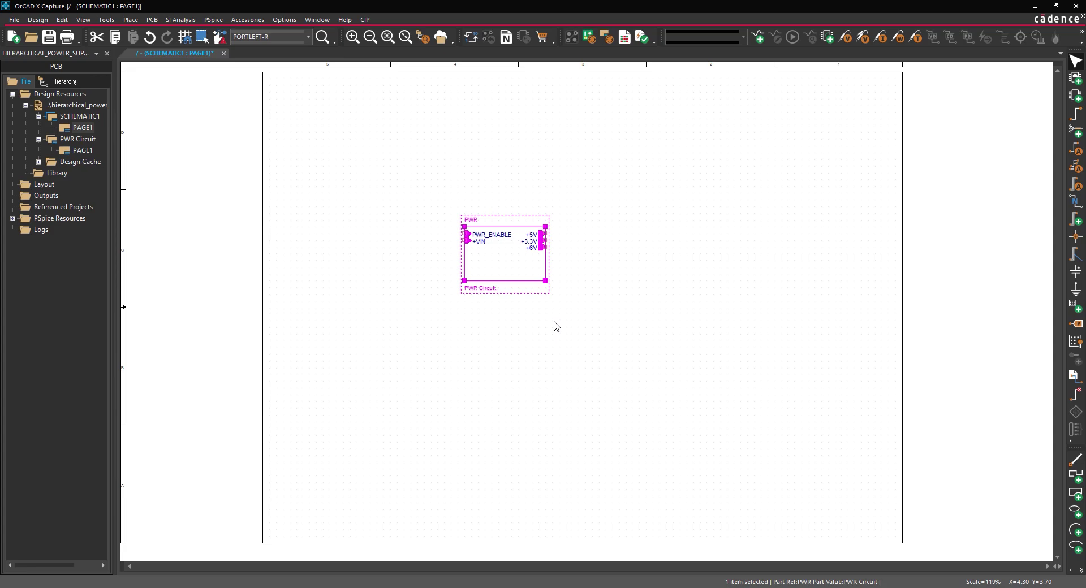
{"action": "left_click", "coordinate": [440, 244]}
{"action": "left_click", "coordinate": [470, 247]}
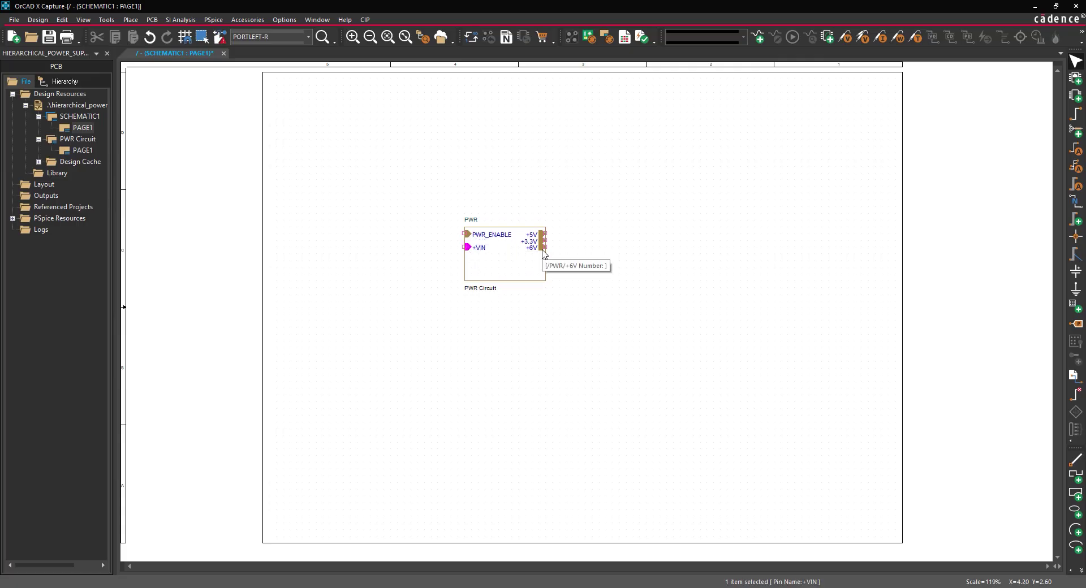
{"action": "left_click_drag", "start_coordinate": [543, 247], "coordinate": [560, 265]}
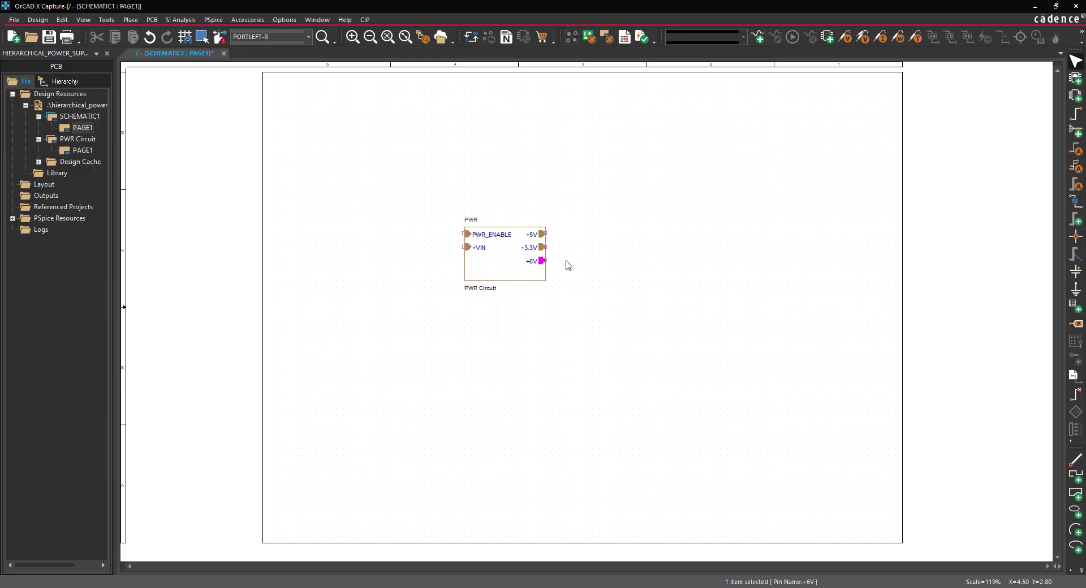
Step: Descend Hierarchy from the PWR block into the PWR Circuit schematic
{"action": "right_click", "coordinate": [479, 259]}
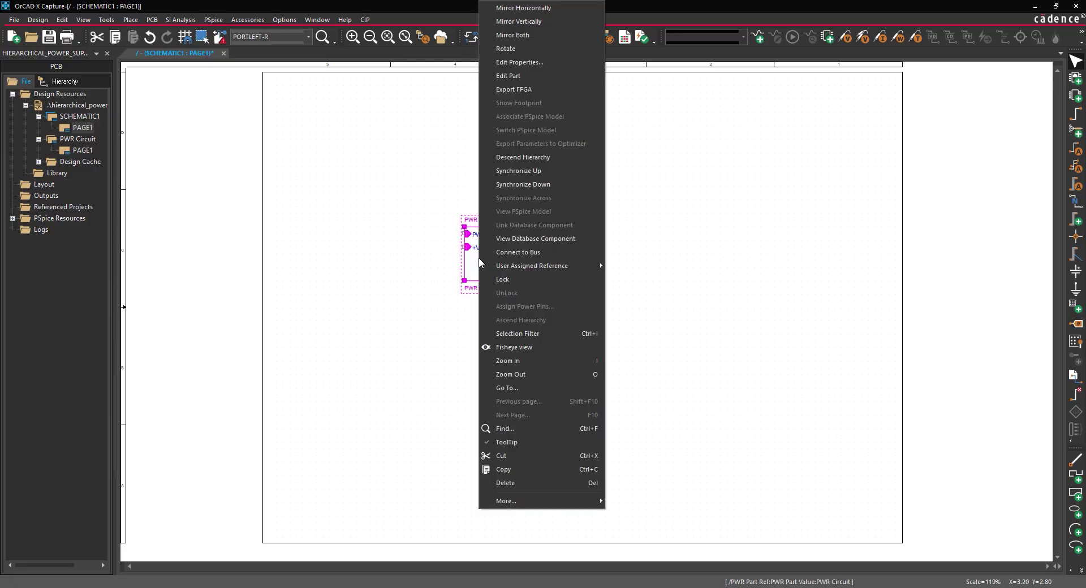
{"action": "left_click", "coordinate": [517, 158]}
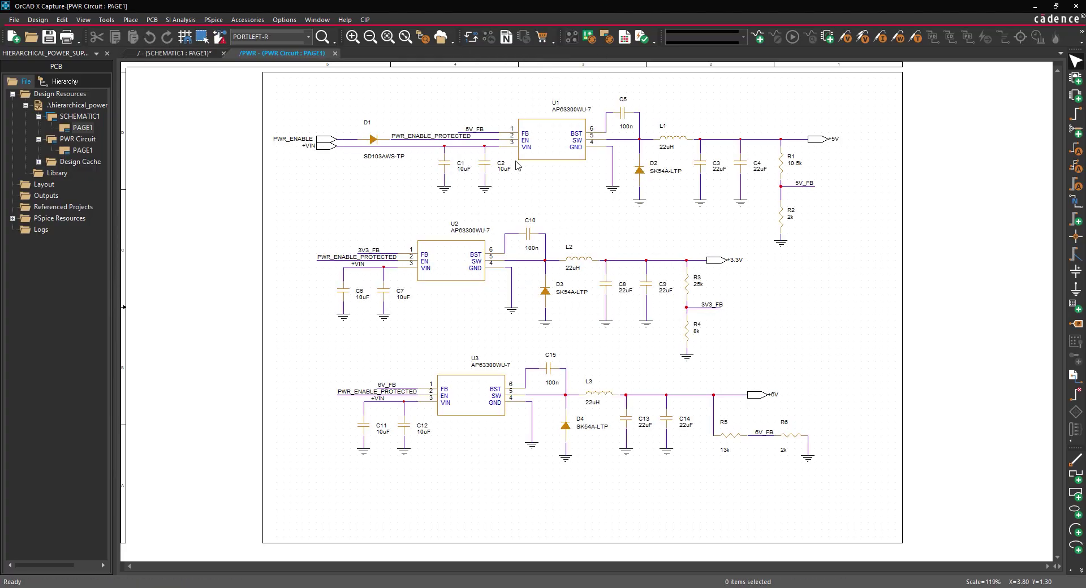